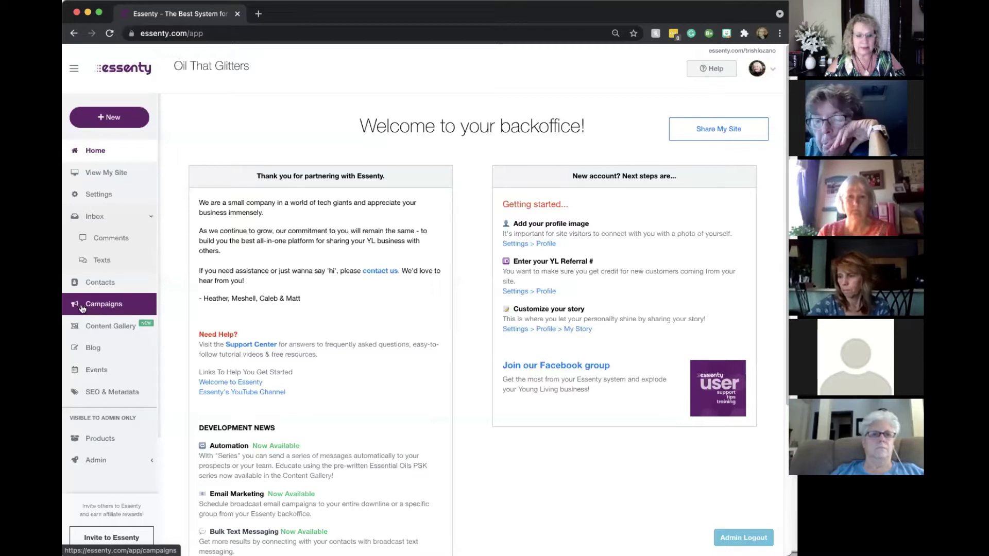
# Step: Open the Broadcast campaigns list from the backoffice sidebar's Campaigns entry
pyautogui.click(114, 306)
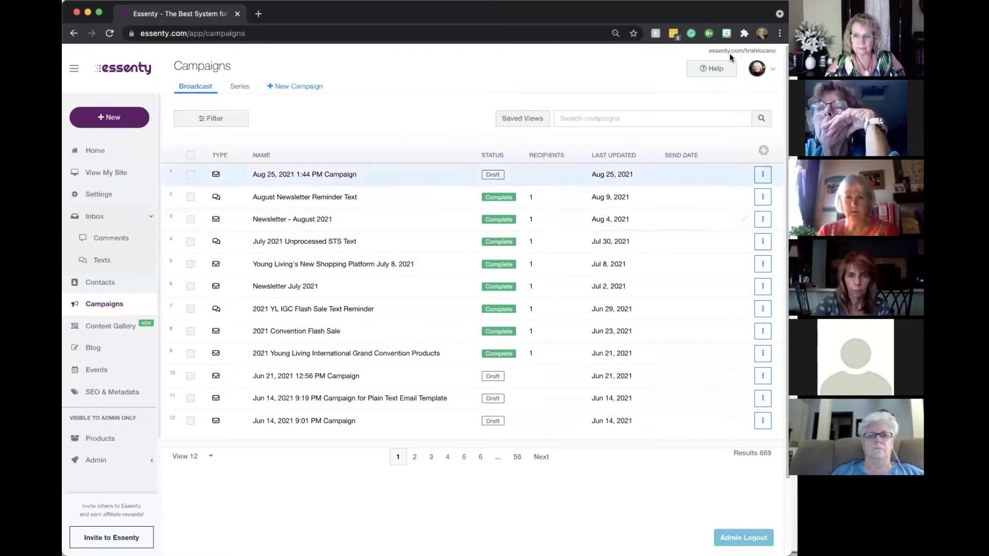
# Step: Raise the browser zoom from 90% to 100%, then open the August Newsletter Reminder Text actions
pyautogui.click(780, 33)
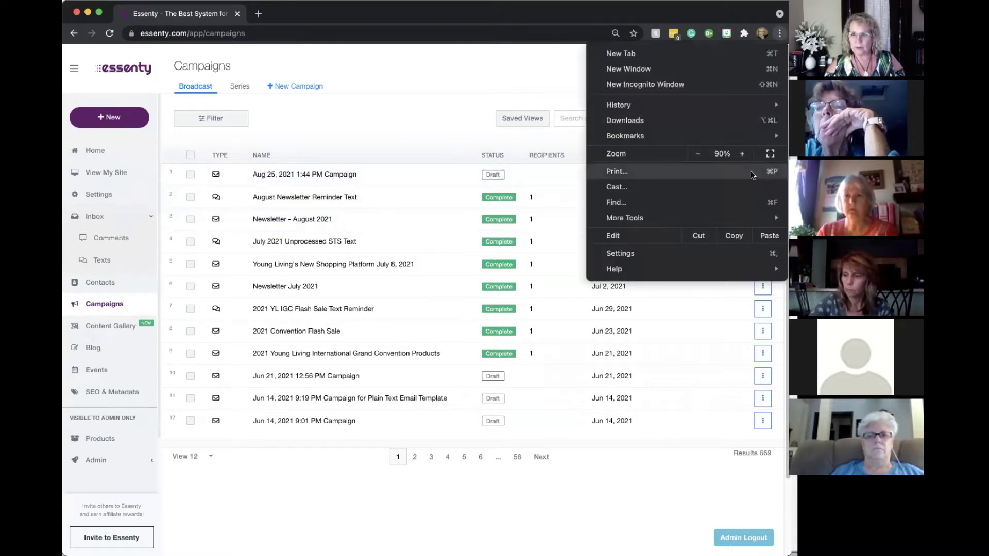
pyautogui.click(744, 155)
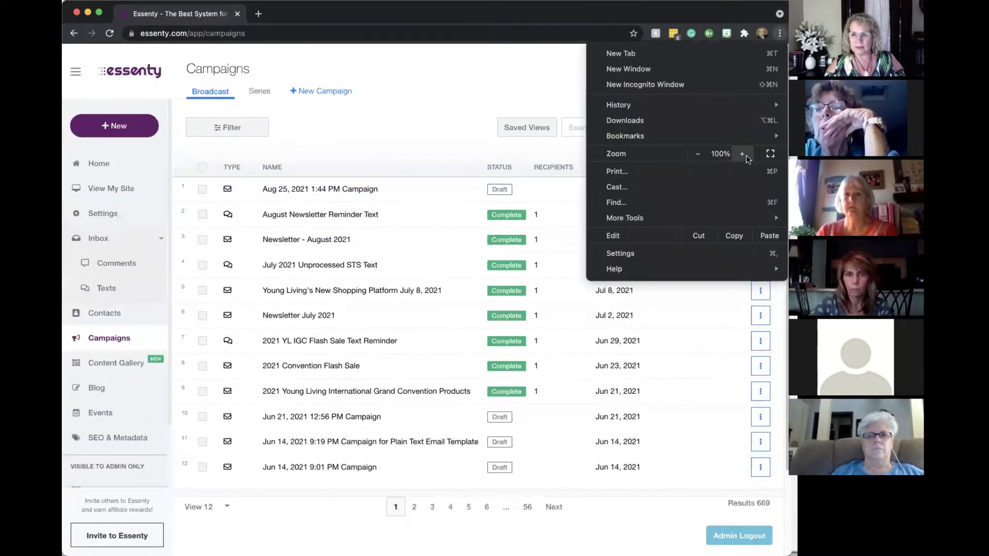
pyautogui.click(548, 70)
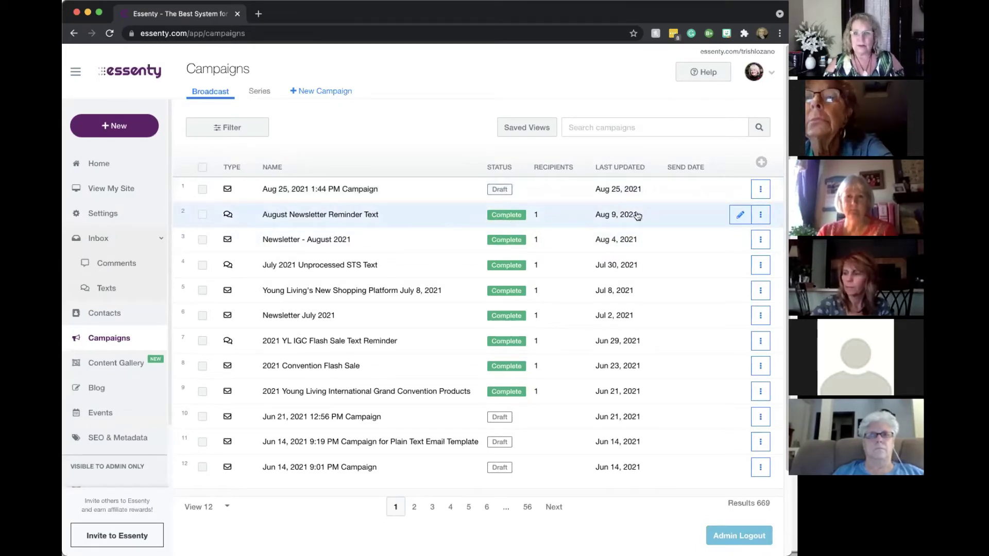
pyautogui.click(762, 216)
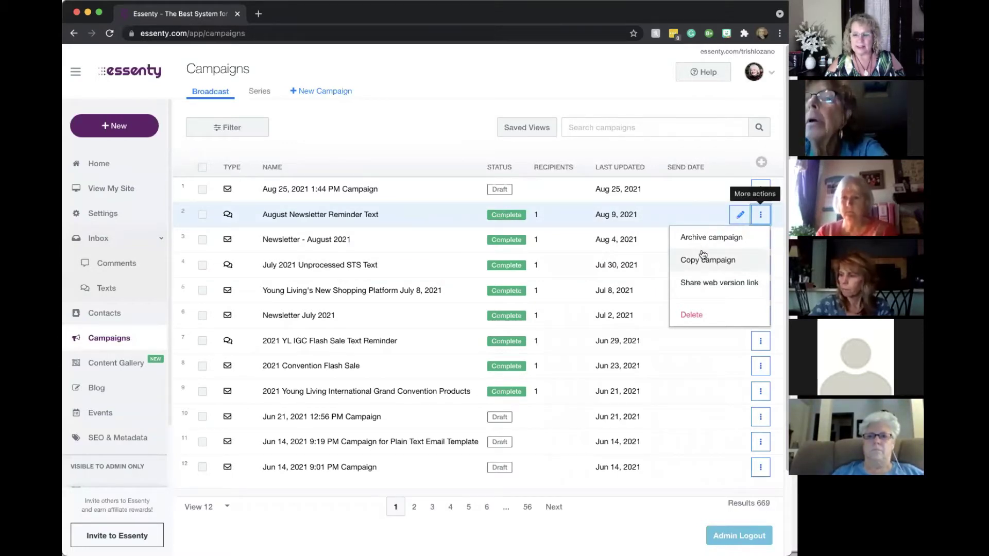
# Step: Copy the August Newsletter Reminder Text web-version link and start a new browser tab
pyautogui.click(699, 282)
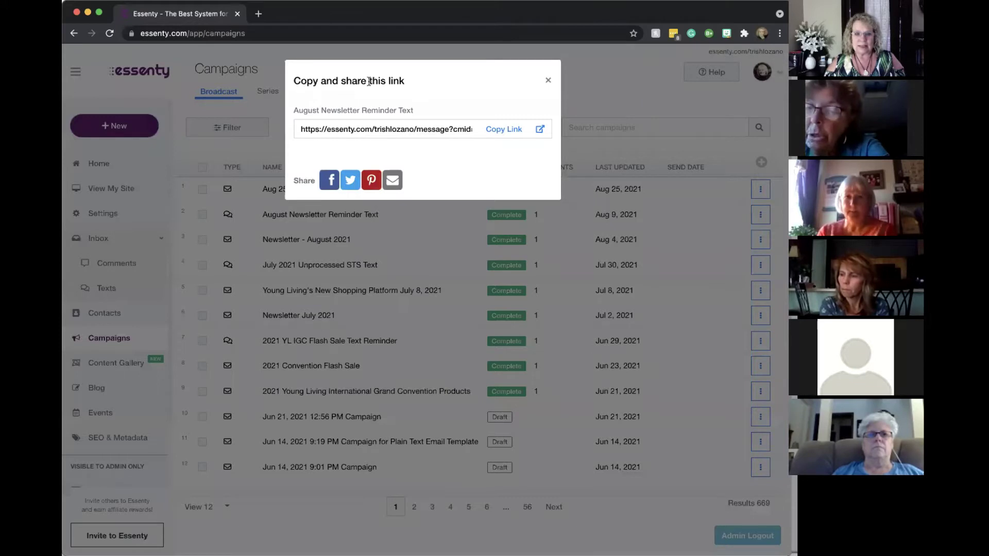
pyautogui.click(506, 129)
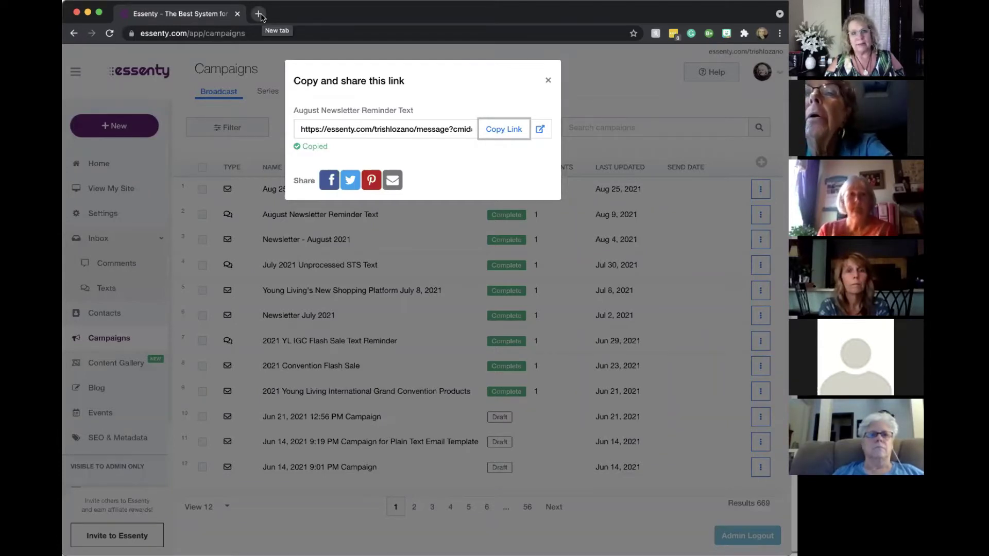
pyautogui.click(259, 15)
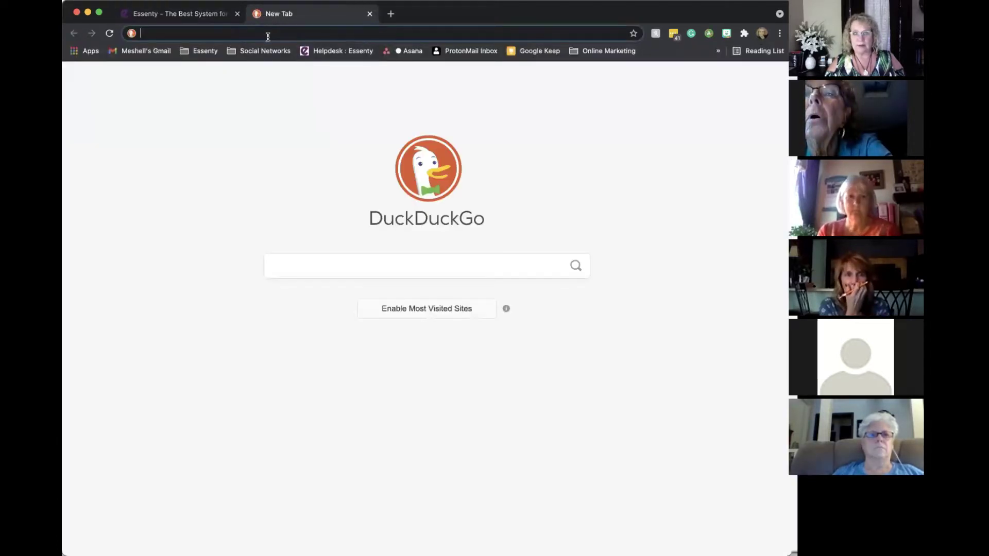
# Step: Load the pasted link as a text message page, then close Essenty's share dialog
pyautogui.press('super+v')
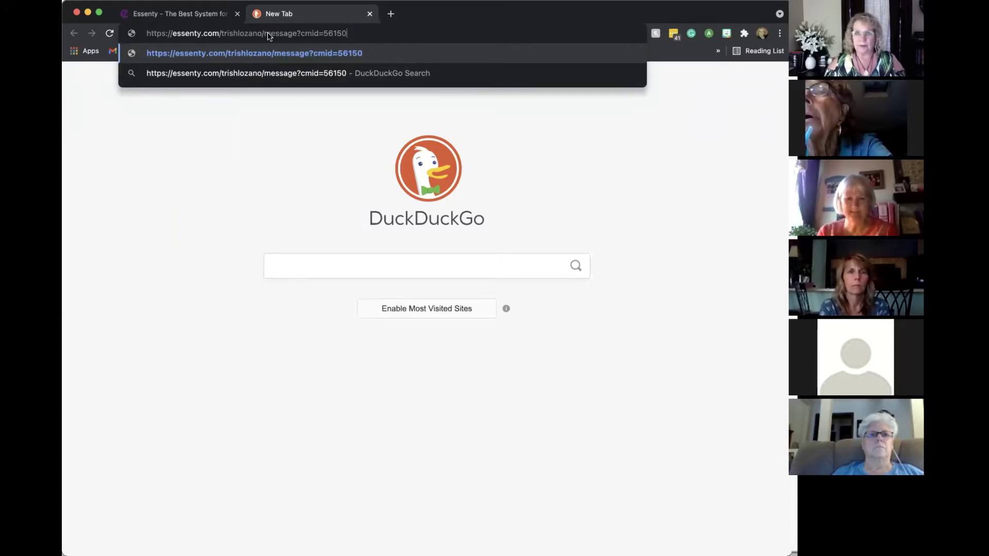
pyautogui.press('Return')
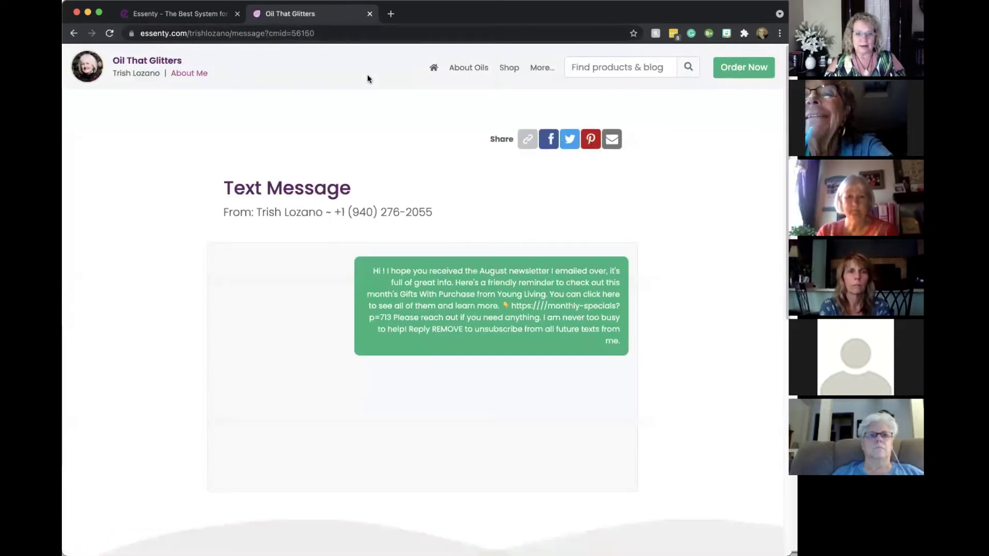
pyautogui.click(197, 15)
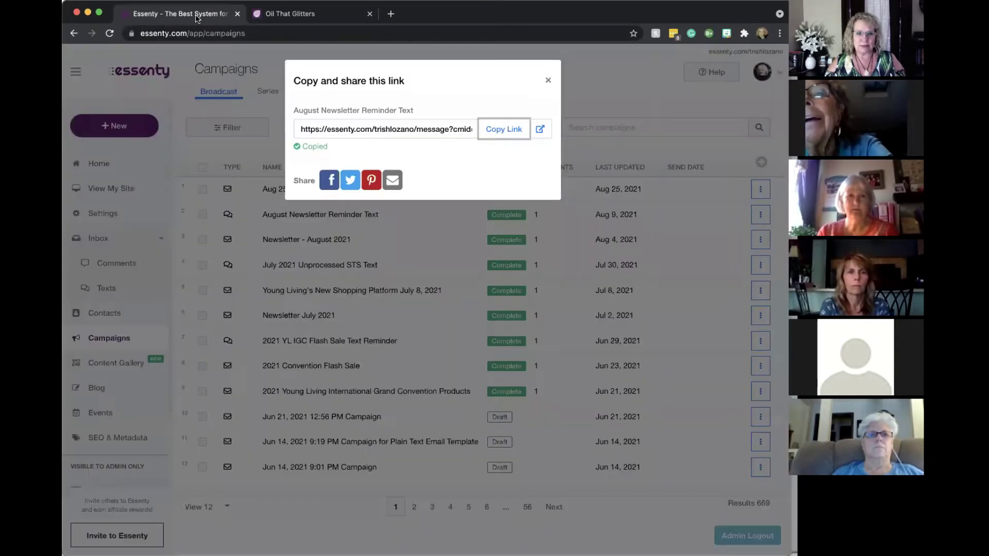
pyautogui.click(548, 81)
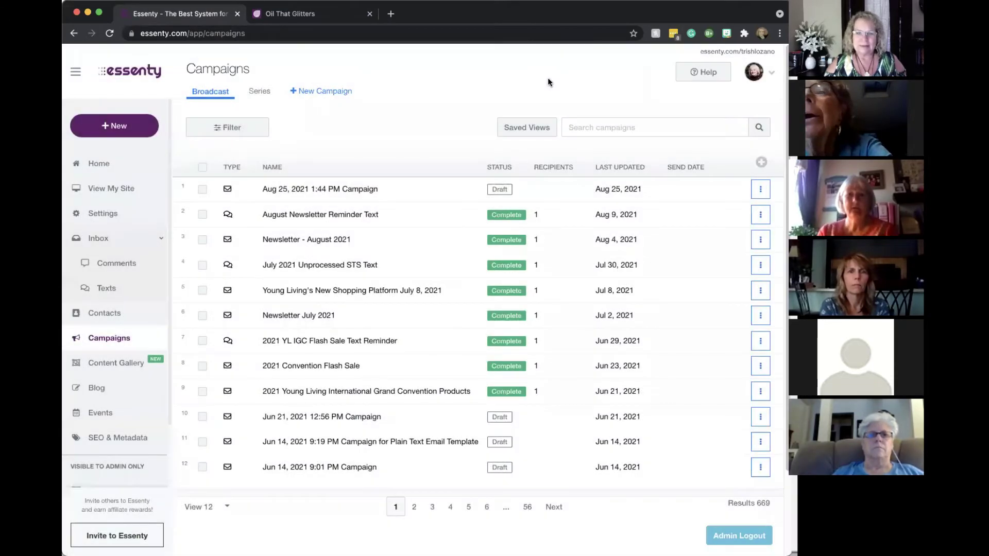
# Step: Copy the Newsletter - August 2021 campaign's web-version link from its actions menu
pyautogui.click(762, 239)
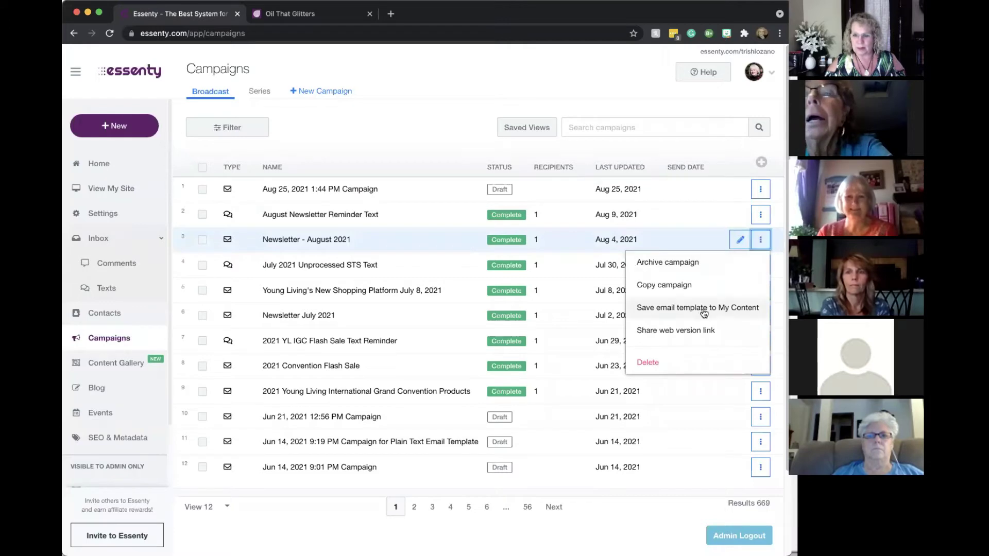
pyautogui.click(699, 329)
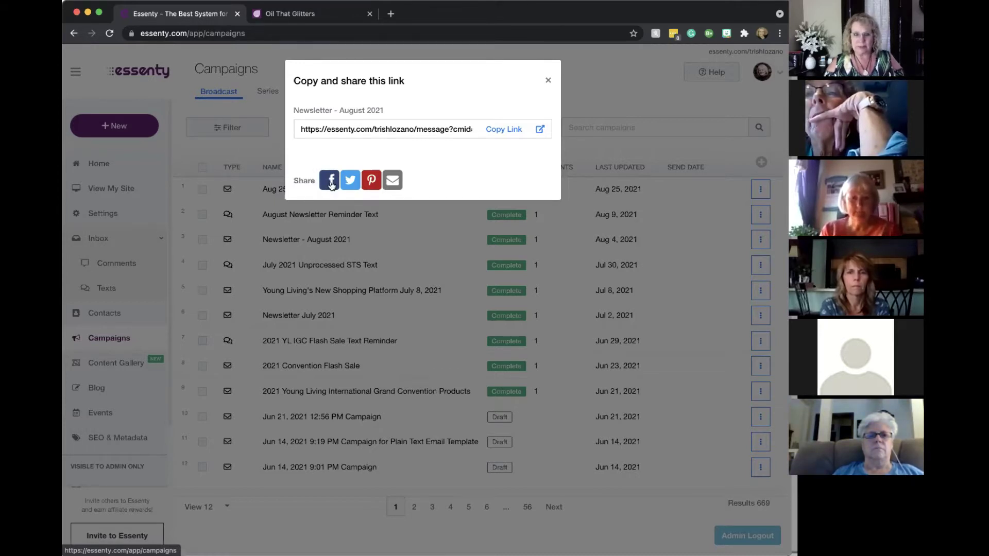
pyautogui.click(507, 131)
# Step: Replace the second tab's address with the newsletter link and load it
pyautogui.click(291, 13)
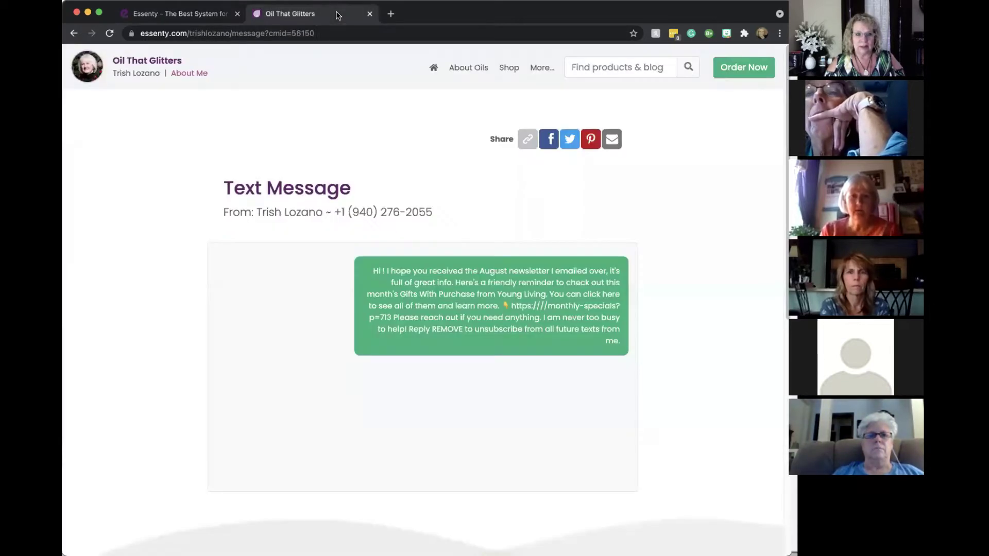
pyautogui.click(328, 32)
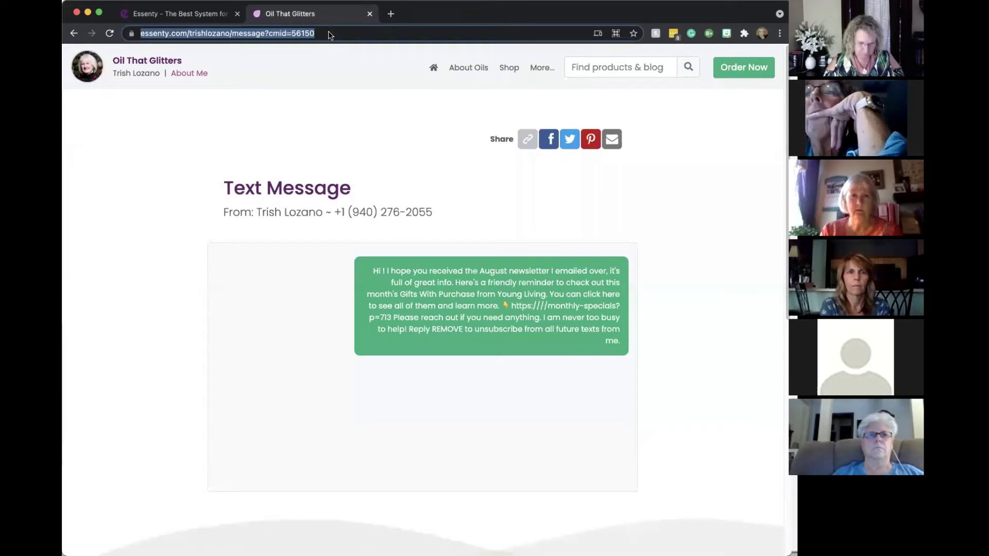
pyautogui.hotkey('ctrl', 'v')
pyautogui.press('Return')
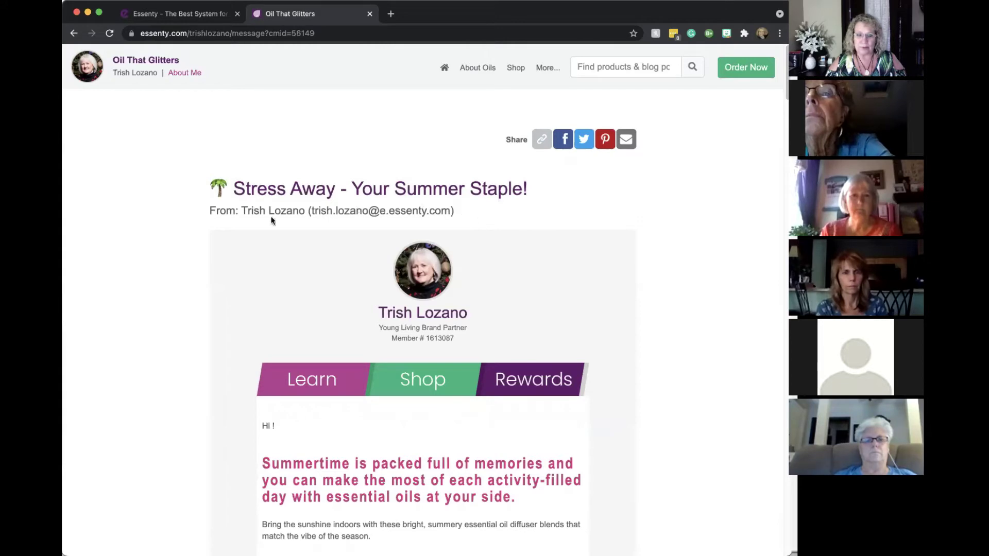
# Step: Scroll down and back up through the 'Stress Away - Your Summer Staple!' newsletter
pyautogui.scroll(-7, 693, 296)
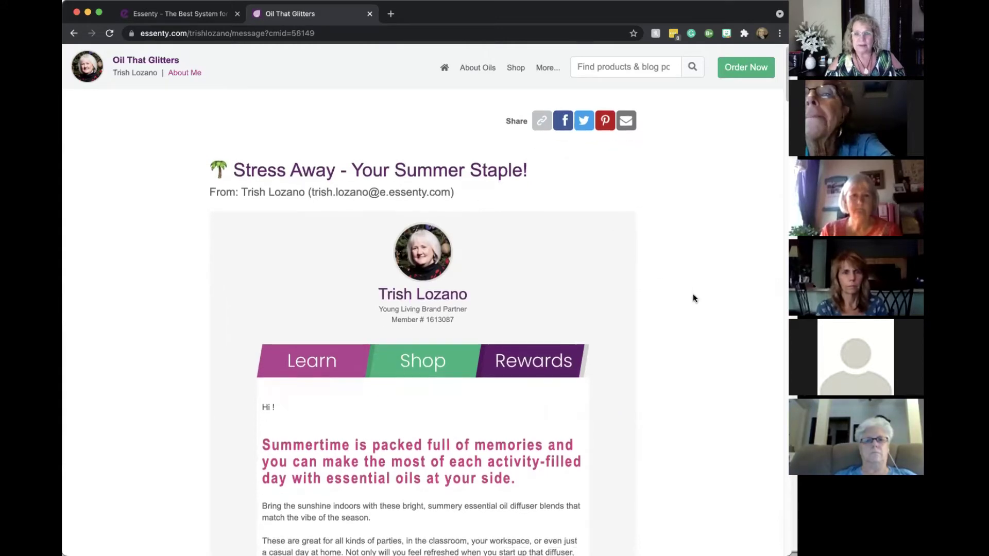
pyautogui.scroll(-15, 697, 301)
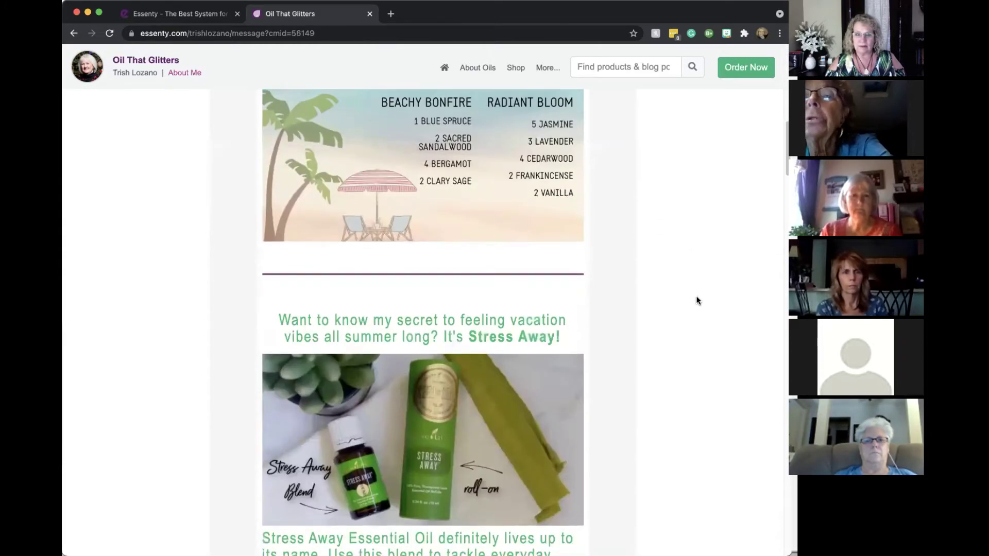
pyautogui.scroll(-9, 697, 297)
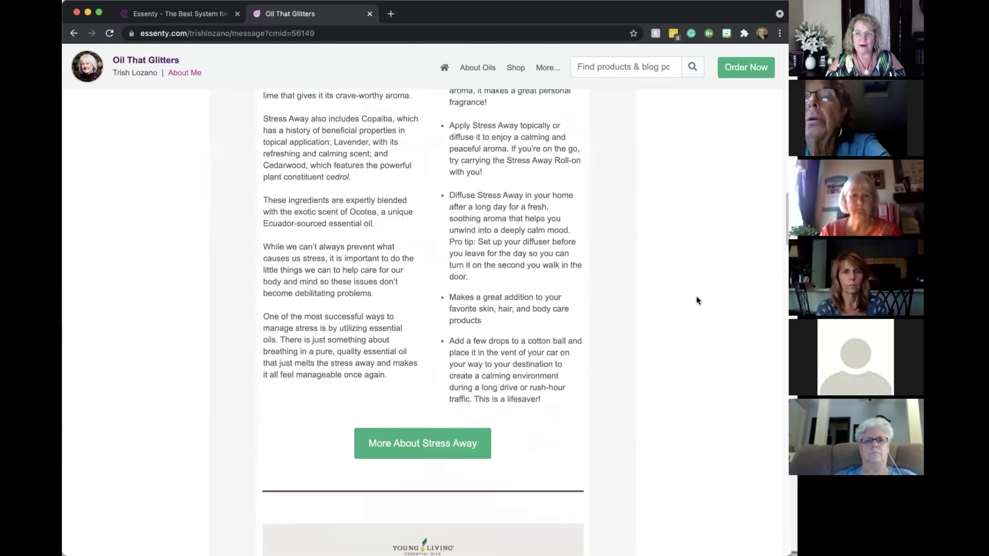
pyautogui.scroll(-10, 696, 301)
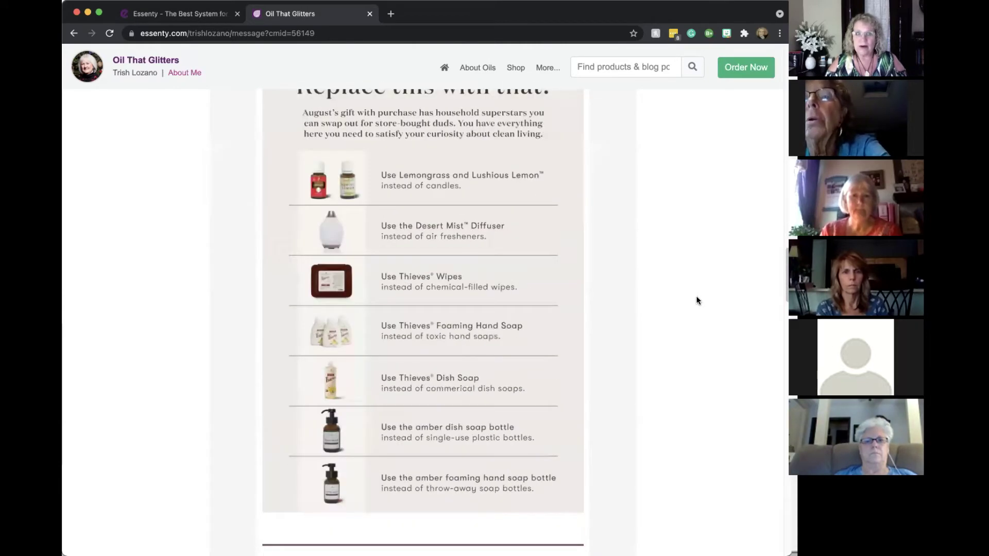
pyautogui.scroll(-7, 694, 306)
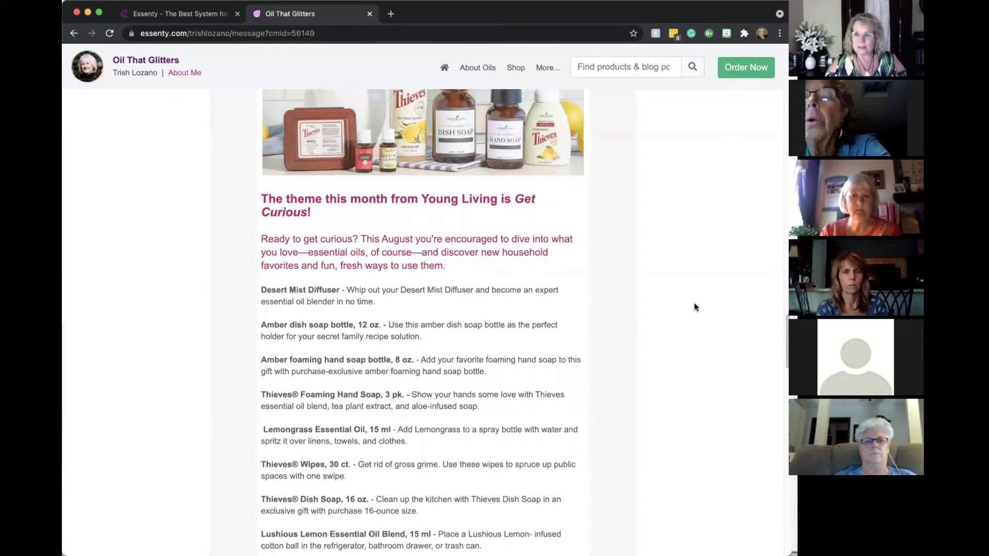
pyautogui.scroll(7, 694, 306)
pyautogui.scroll(15, 695, 308)
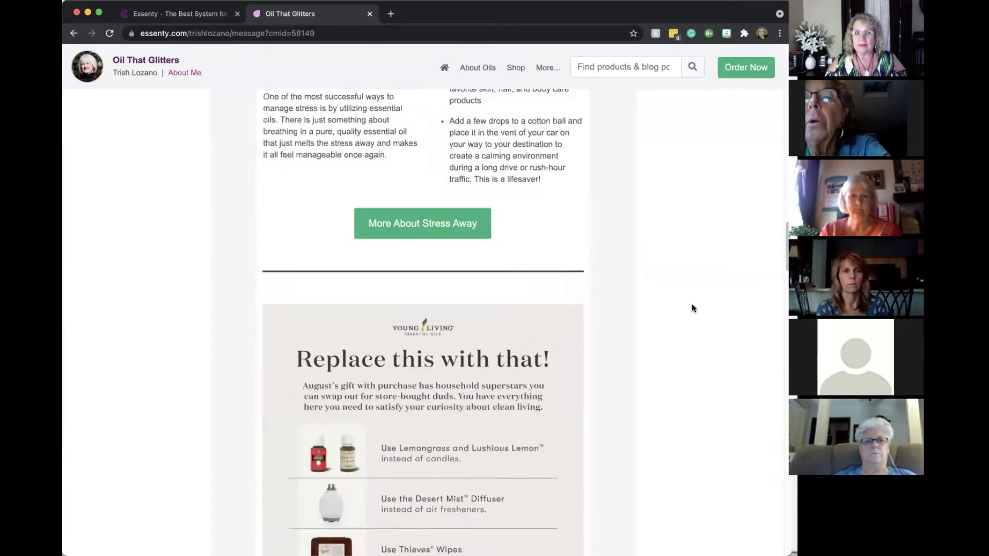
pyautogui.scroll(10, 691, 310)
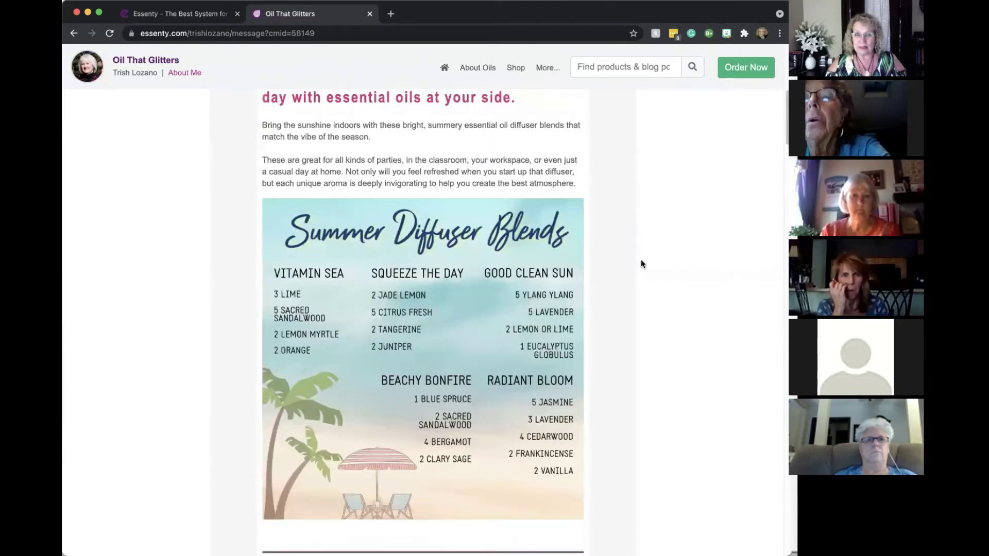
pyautogui.scroll(1, 218, 261)
pyautogui.scroll(8, 217, 258)
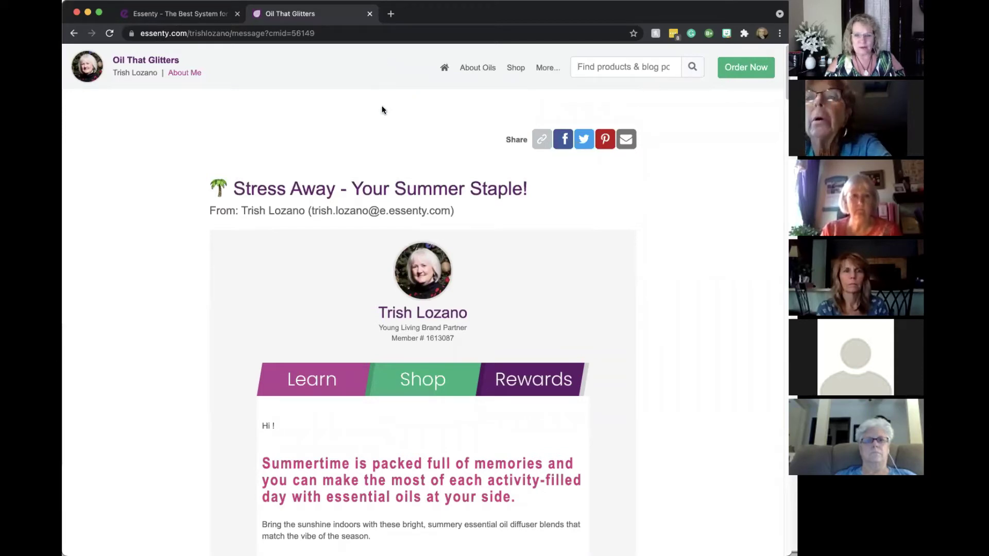
pyautogui.click(445, 70)
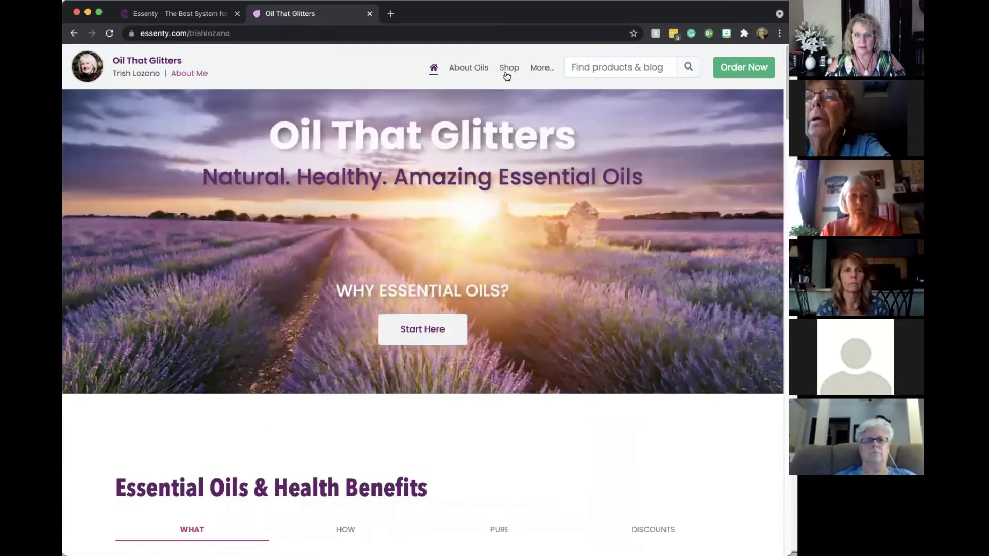
pyautogui.moveTo(511, 69)
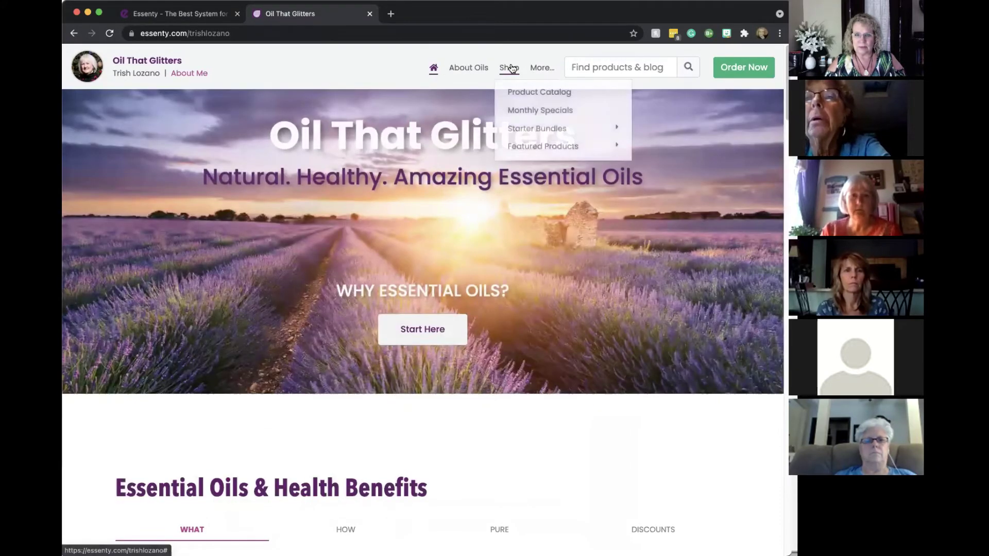
pyautogui.moveTo(471, 68)
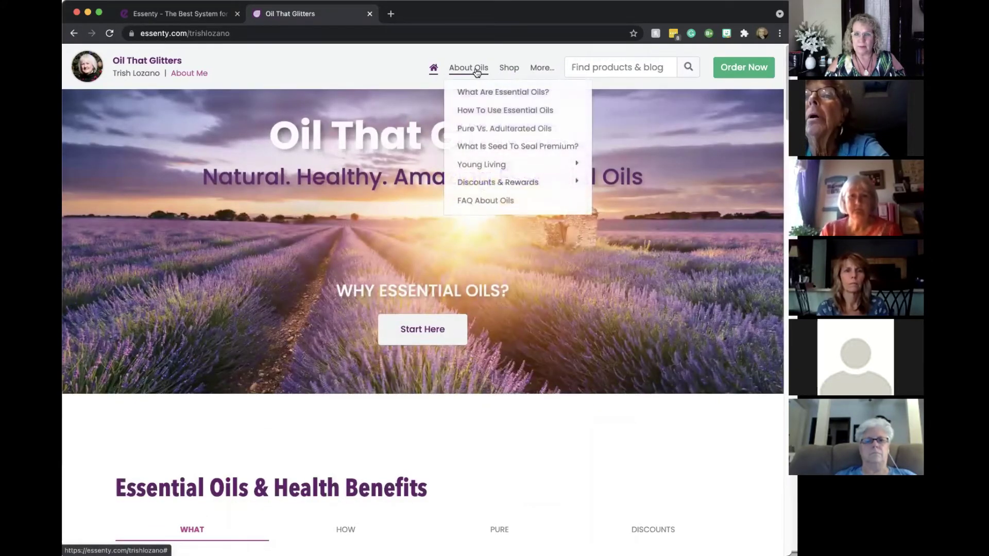
pyautogui.moveTo(483, 183)
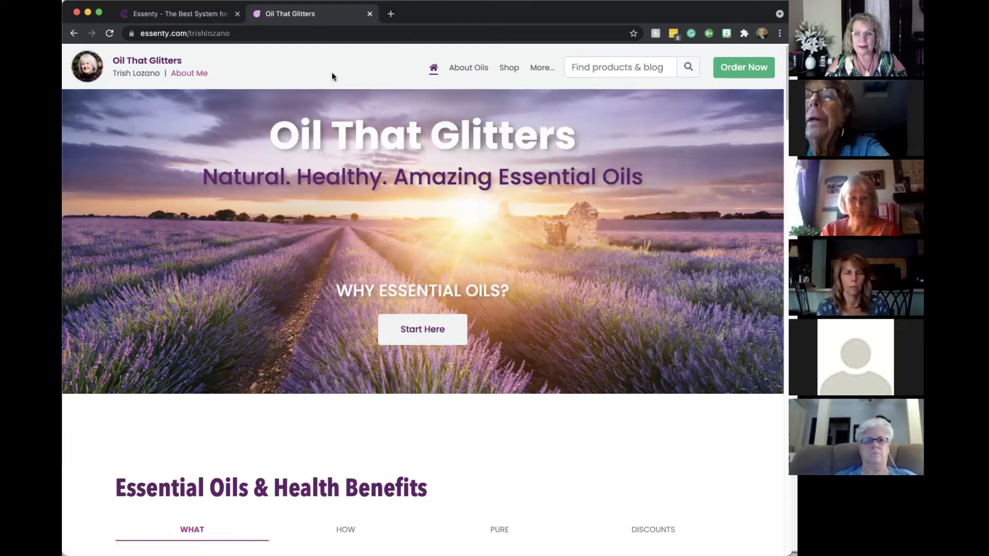
pyautogui.click(73, 33)
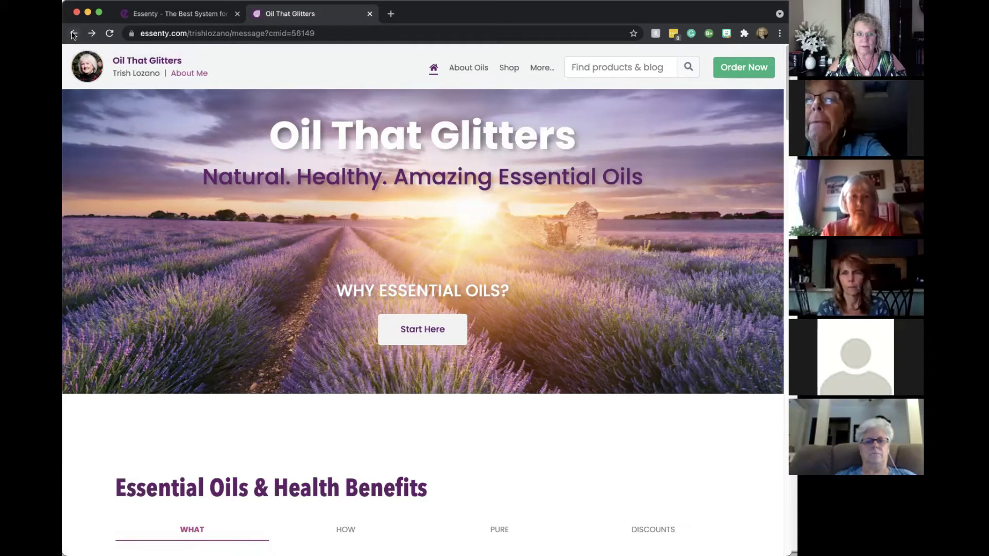
pyautogui.click(73, 34)
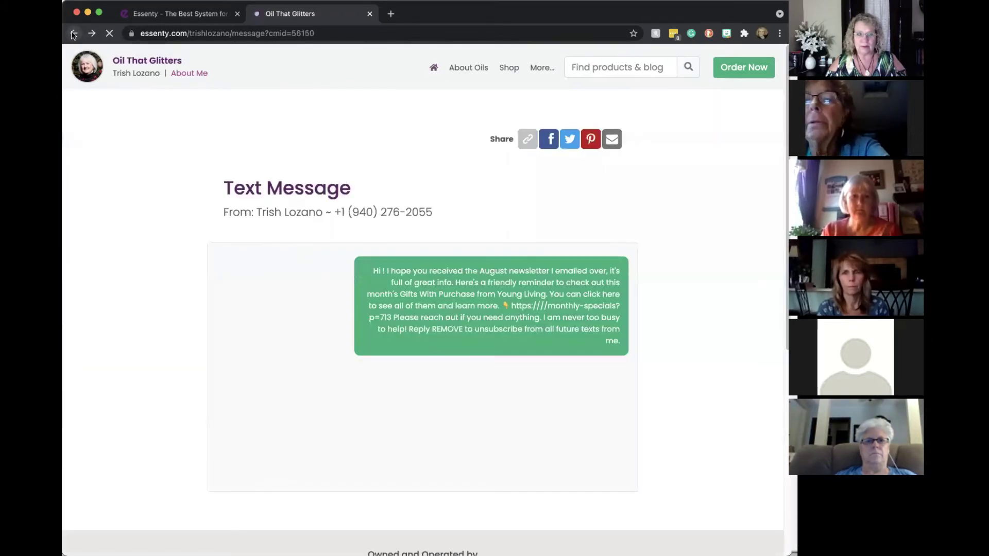
pyautogui.click(91, 34)
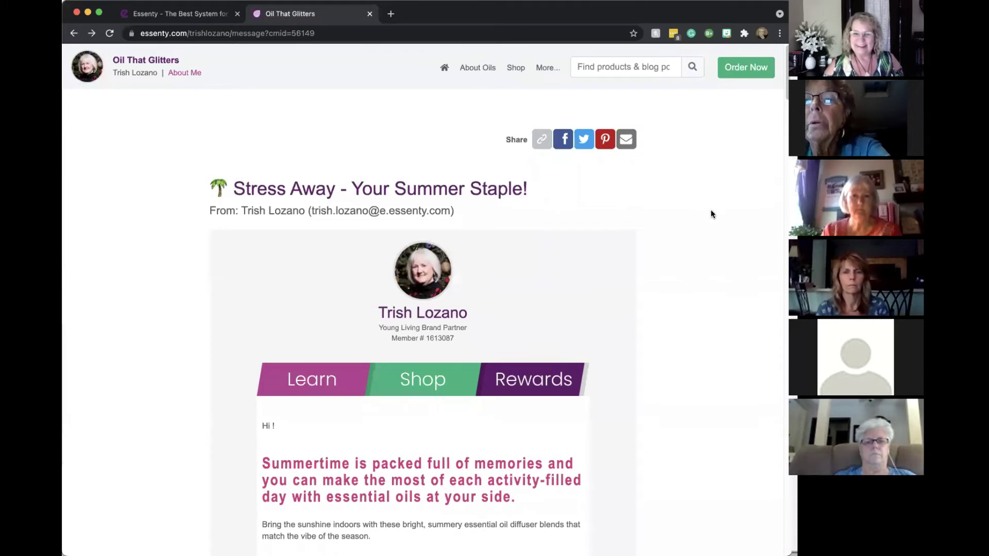
pyautogui.scroll(-1, 710, 209)
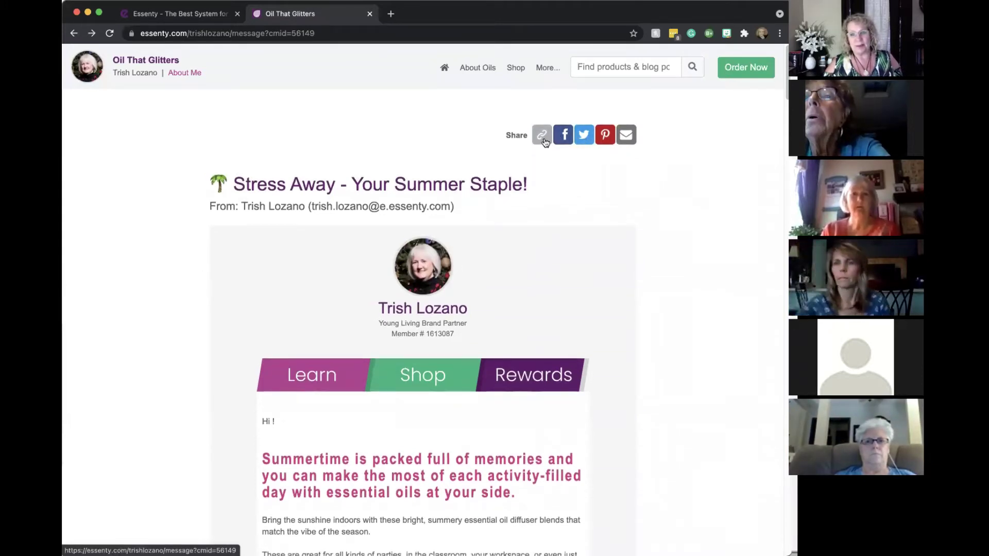
pyautogui.scroll(1, 754, 255)
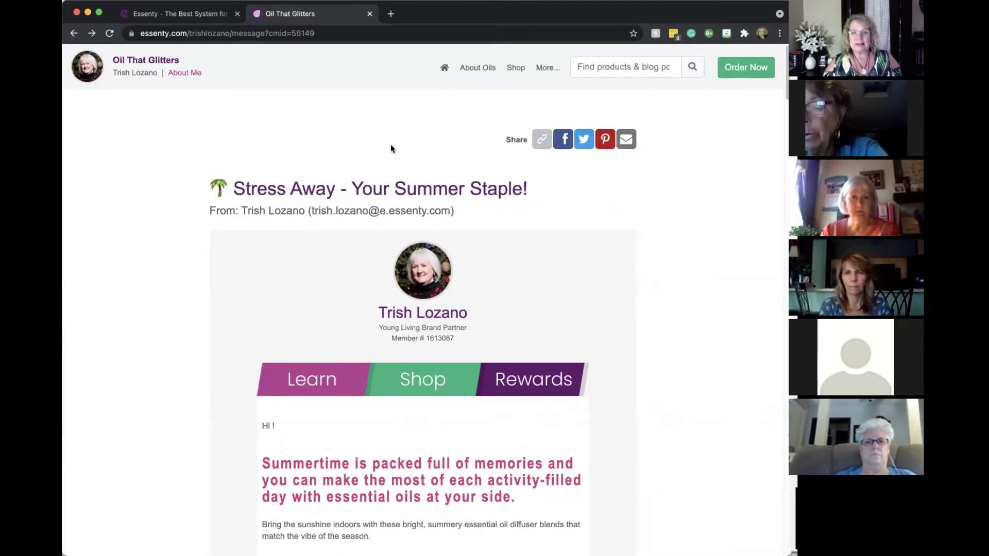
# Step: Copy the newsletter link again, close the share dialog, and reopen Newsletter - August 2021's actions
pyautogui.click(186, 14)
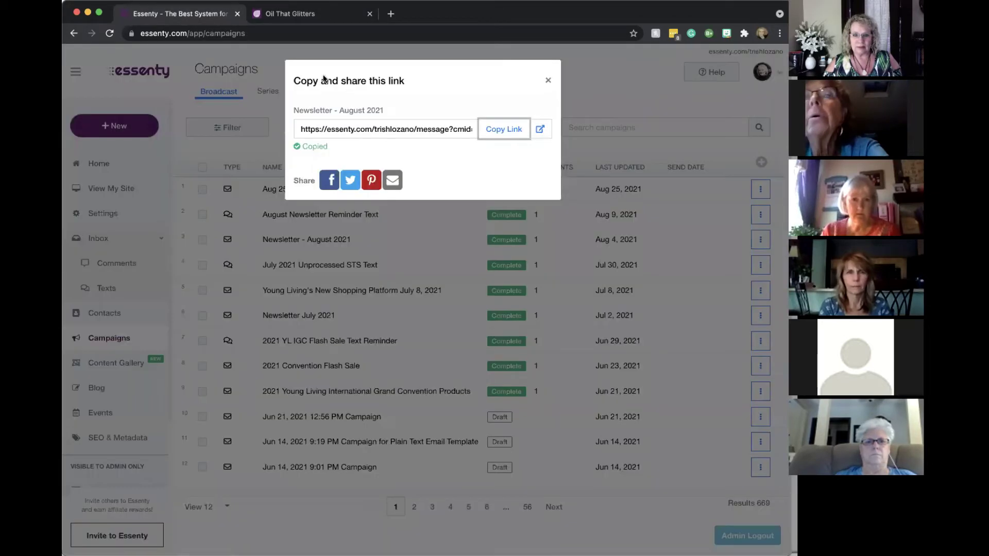
pyautogui.click(494, 129)
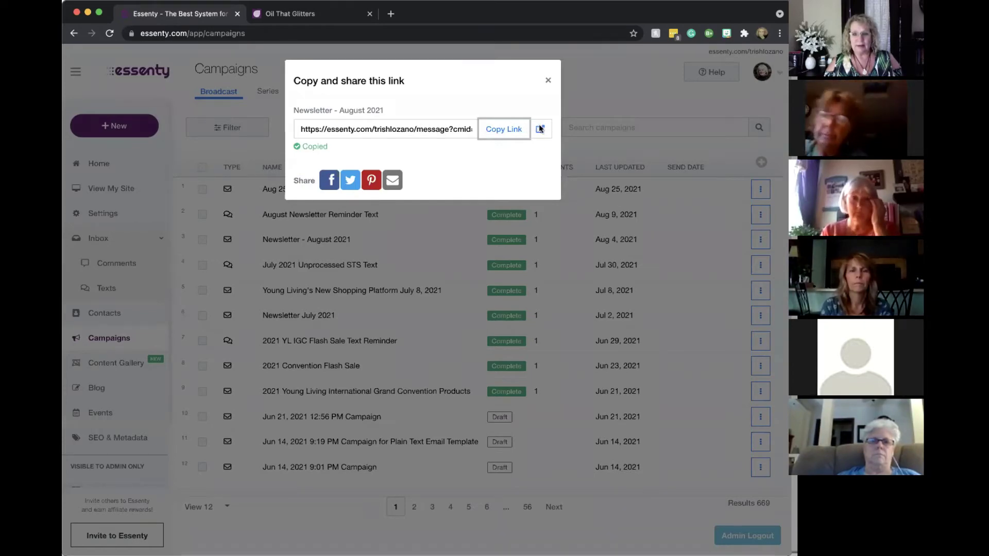
pyautogui.click(547, 79)
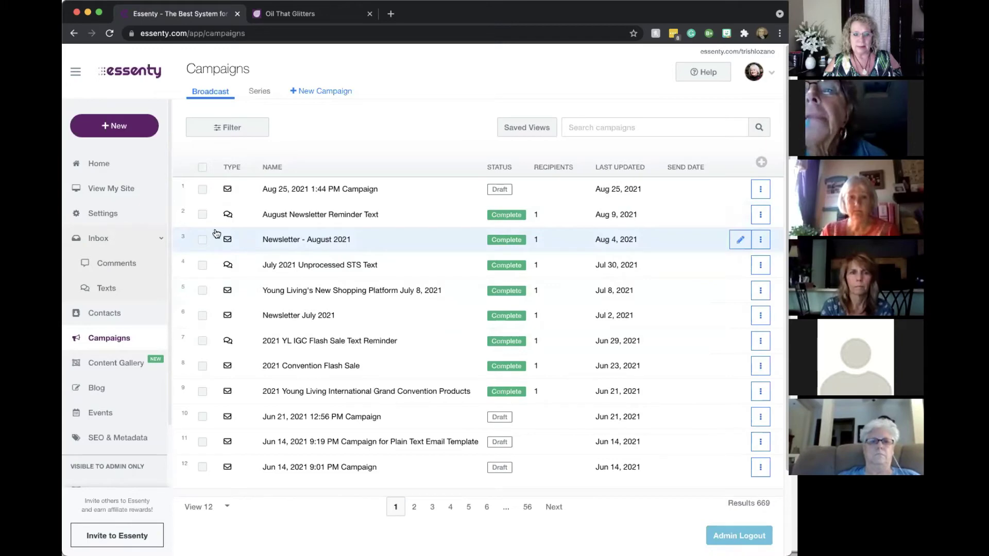
pyautogui.click(760, 240)
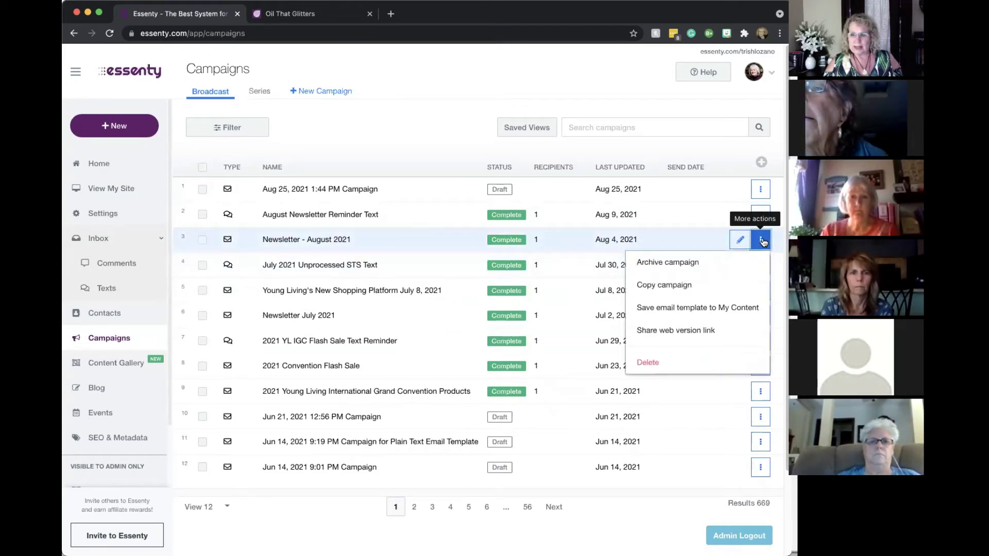
# Step: Choose Share web version link to show Newsletter - August 2021's copy-and-share dialog
pyautogui.click(677, 331)
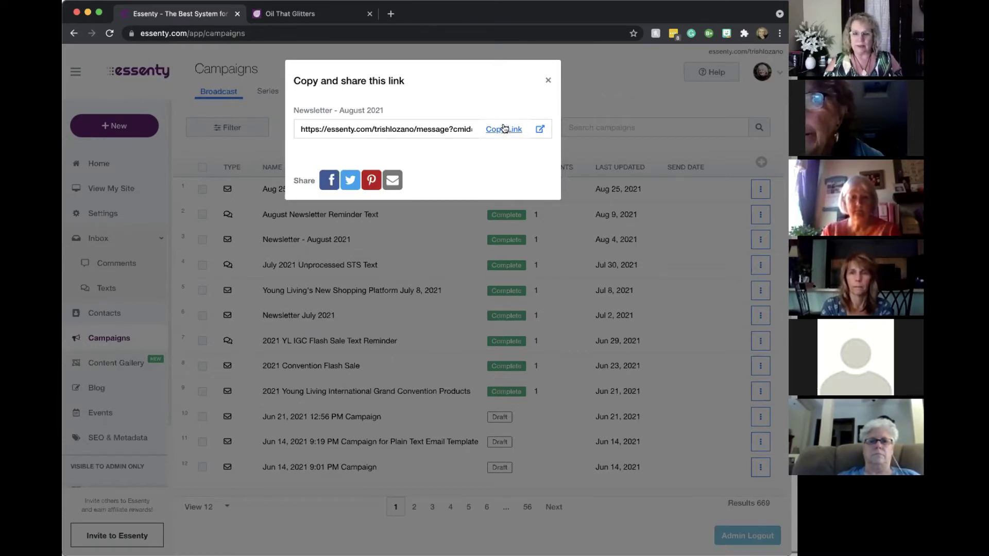
# Step: Reload the copied newsletter link in the second tab, then open and close About Me
pyautogui.click(503, 130)
pyautogui.click(315, 13)
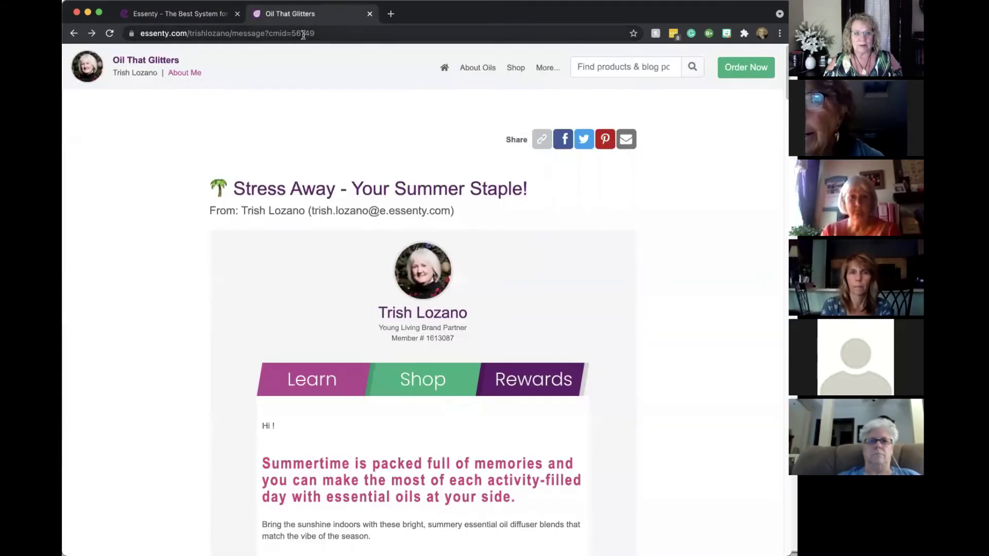
pyautogui.click(345, 34)
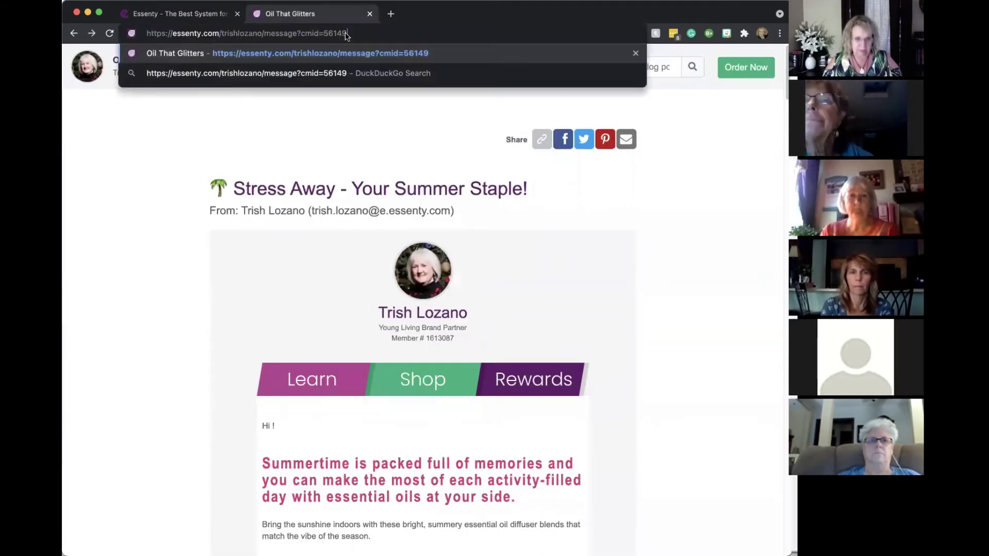
pyautogui.press('Return')
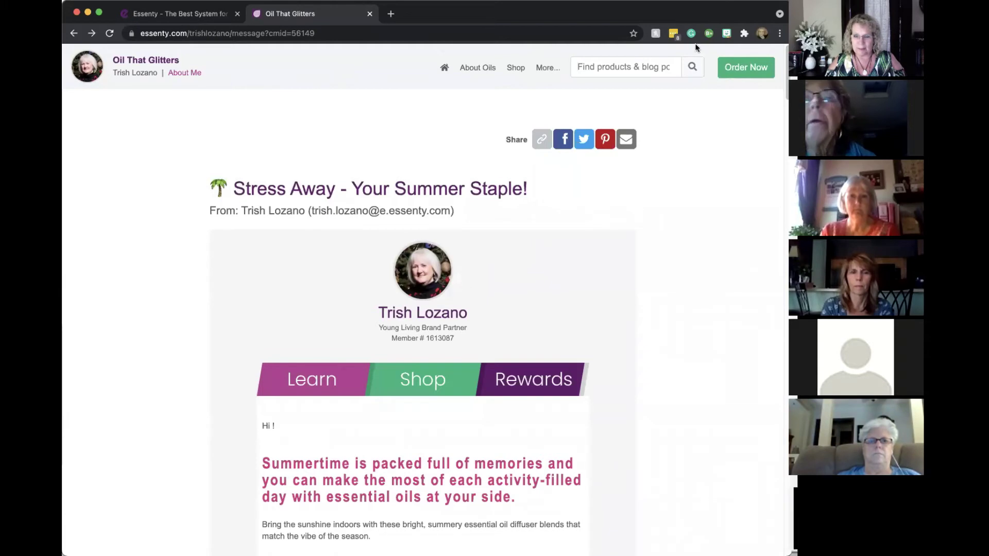
pyautogui.click(184, 73)
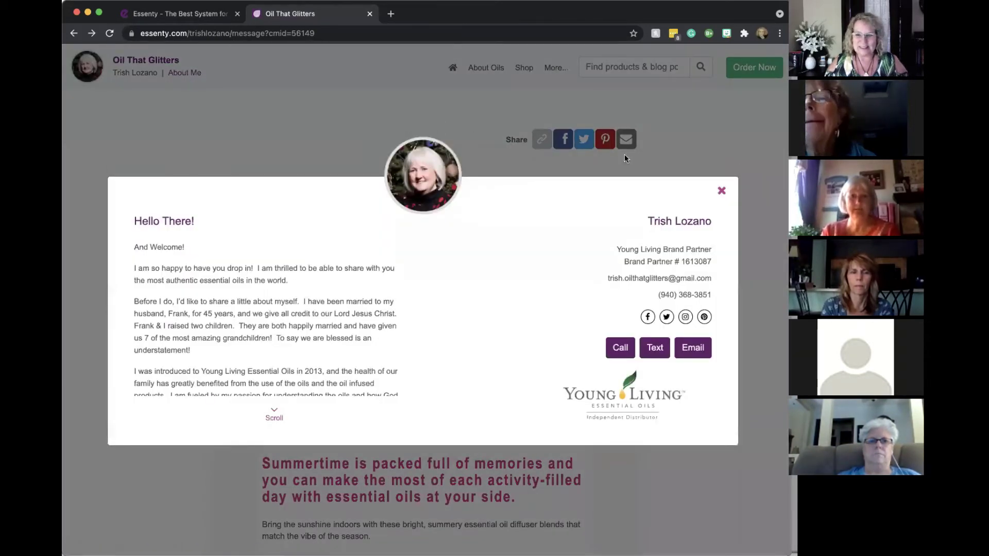
pyautogui.click(722, 190)
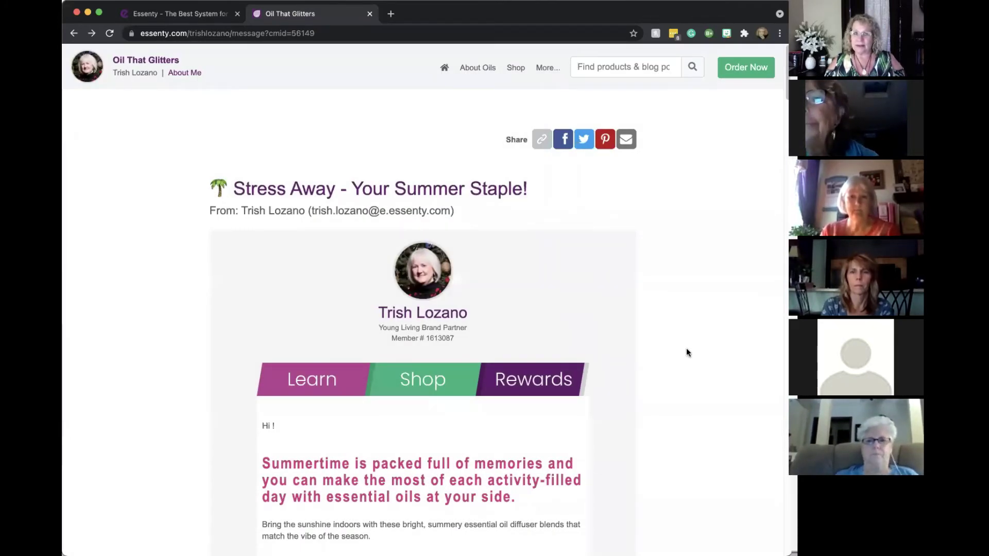
# Step: Close the share dialog and create the 'Aug 30, 2021 6:42 PM Campaign' text campaign draft
pyautogui.click(188, 14)
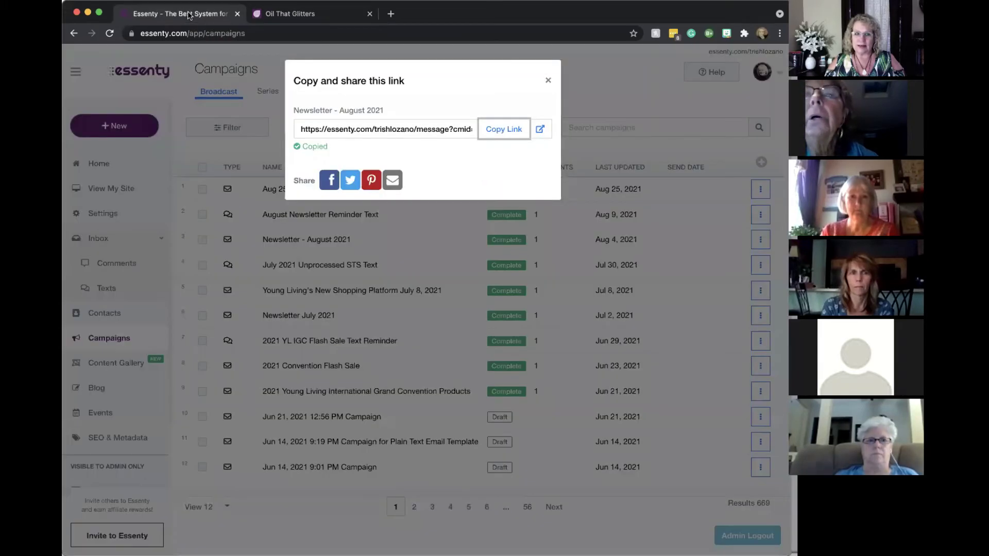
pyautogui.click(548, 80)
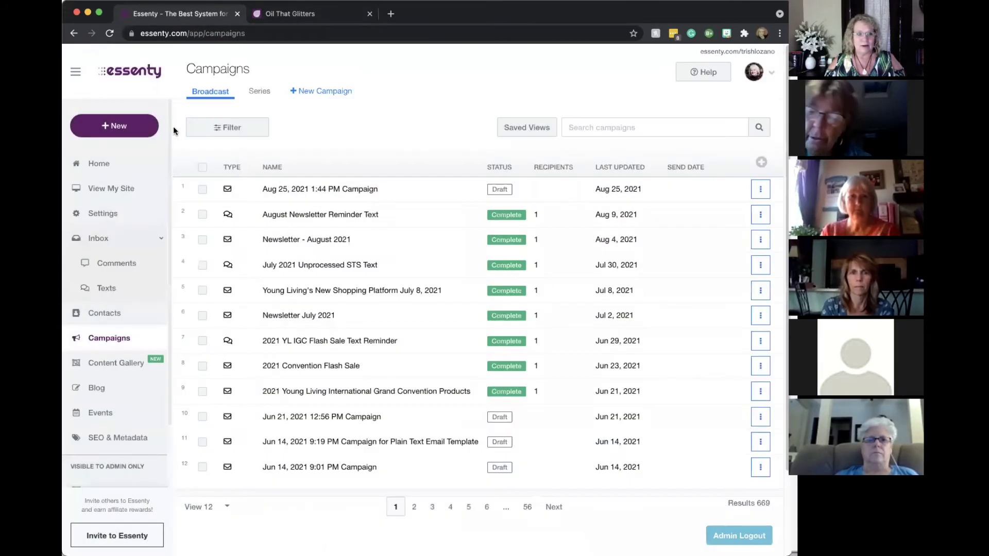
pyautogui.click(115, 126)
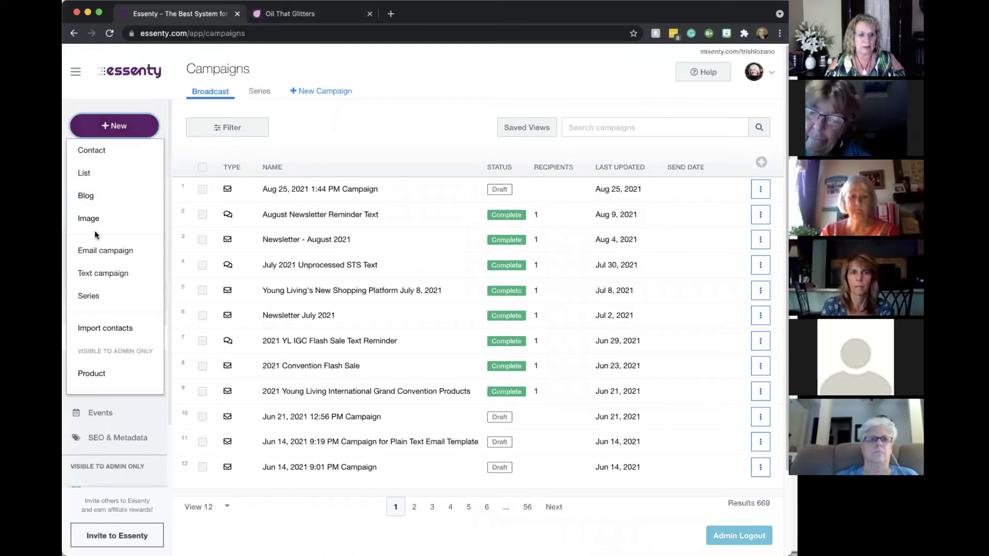
pyautogui.click(102, 275)
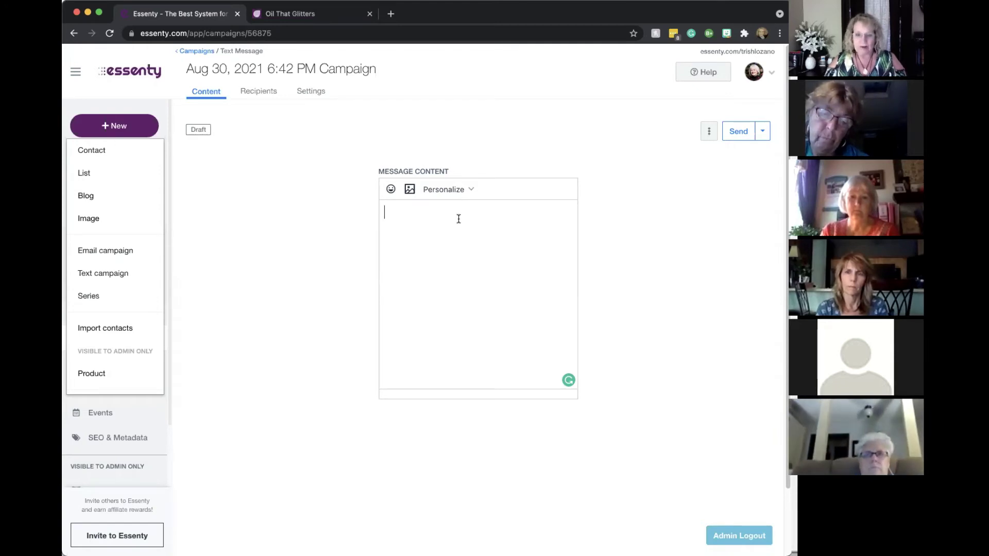
# Step: Start the message with 'Hello' followed by the recipient's first-name personalization tag
pyautogui.write('Hello')
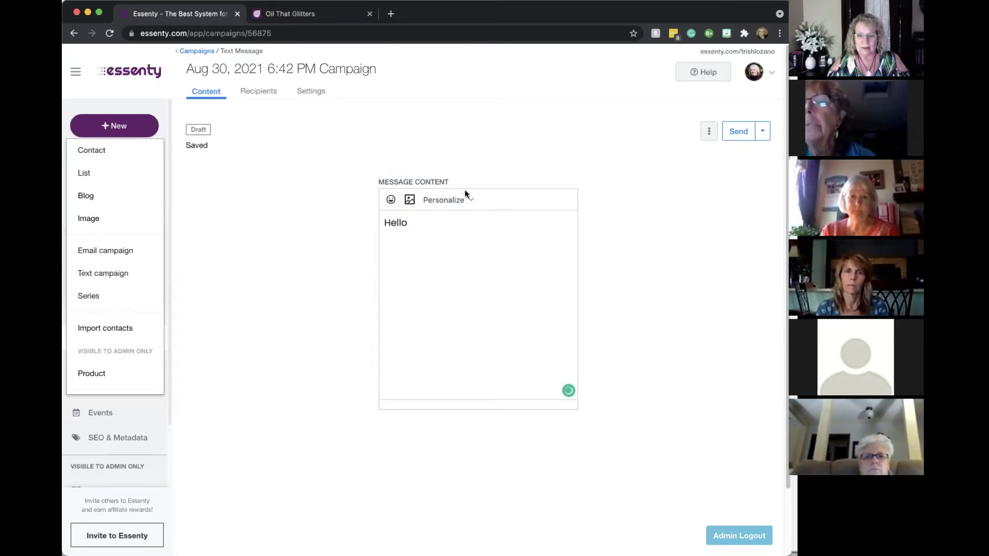
pyautogui.click(456, 200)
pyautogui.click(451, 221)
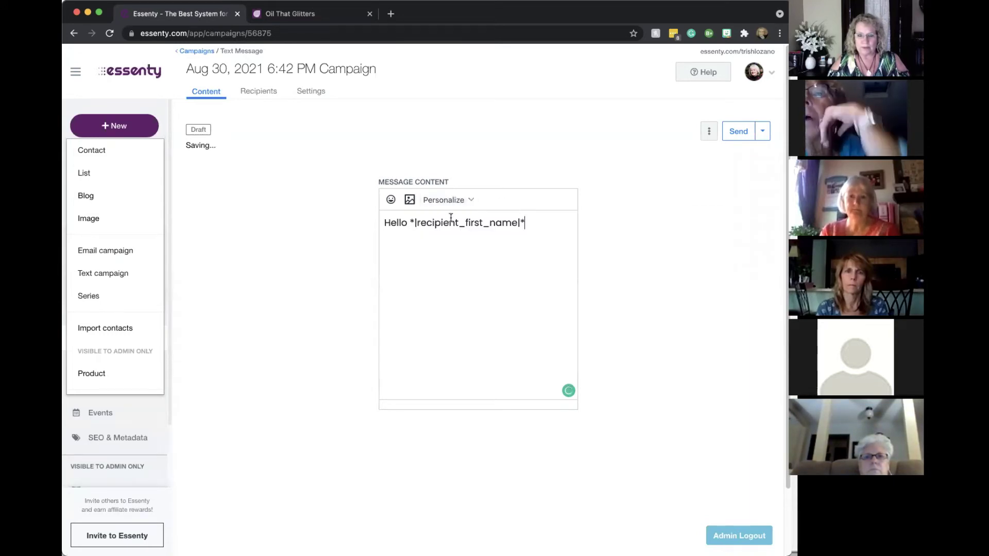
# Step: Add the sender's intro, offer the newsletter's online version as inspiring, and paste its link
pyautogui.write(', this ')
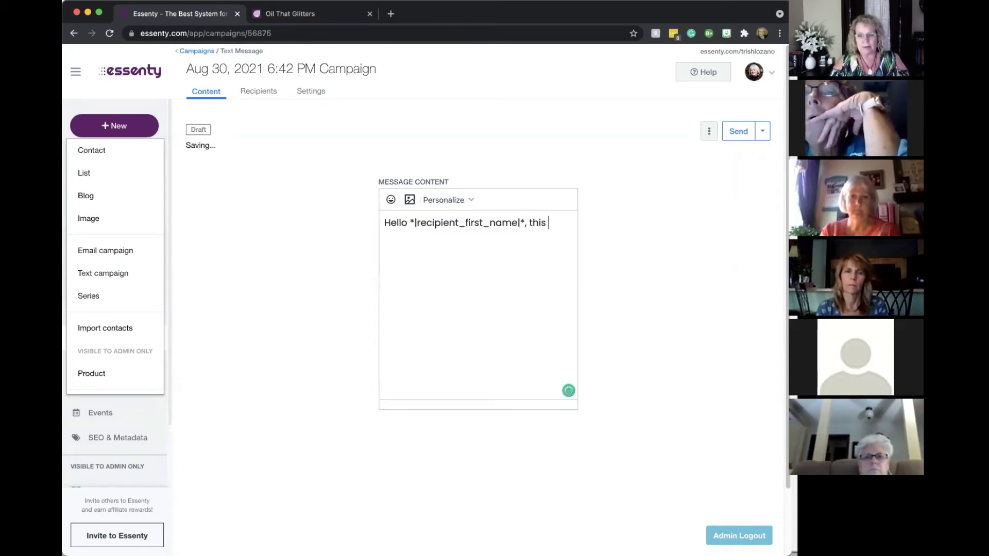
pyautogui.write('is Trish')
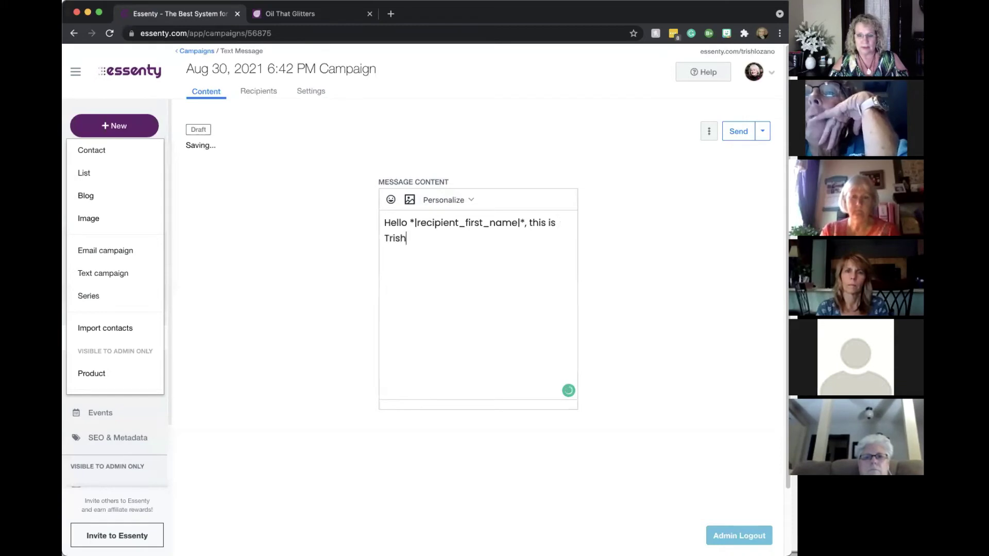
pyautogui.write(" and I'm ")
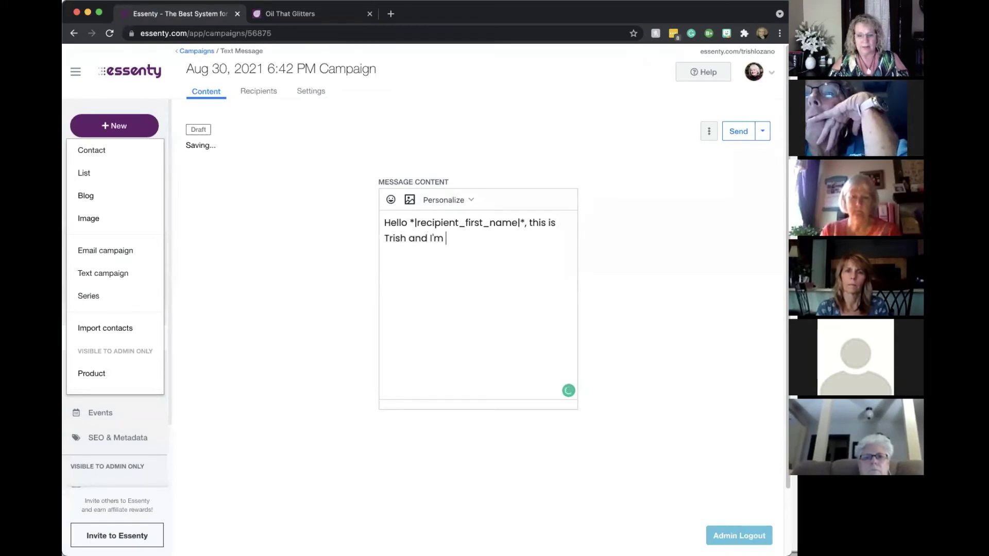
pyautogui.write('hoping ')
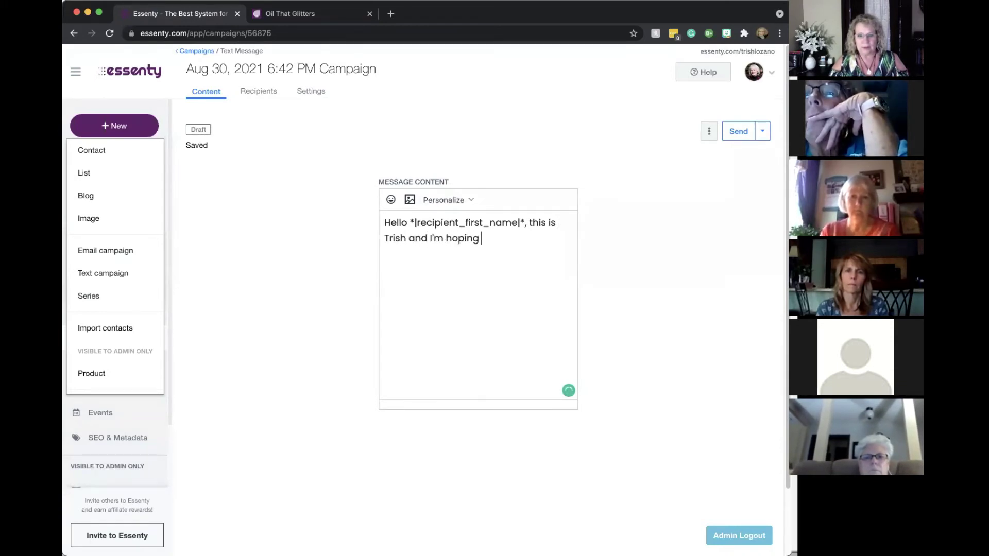
pyautogui.write('you got th')
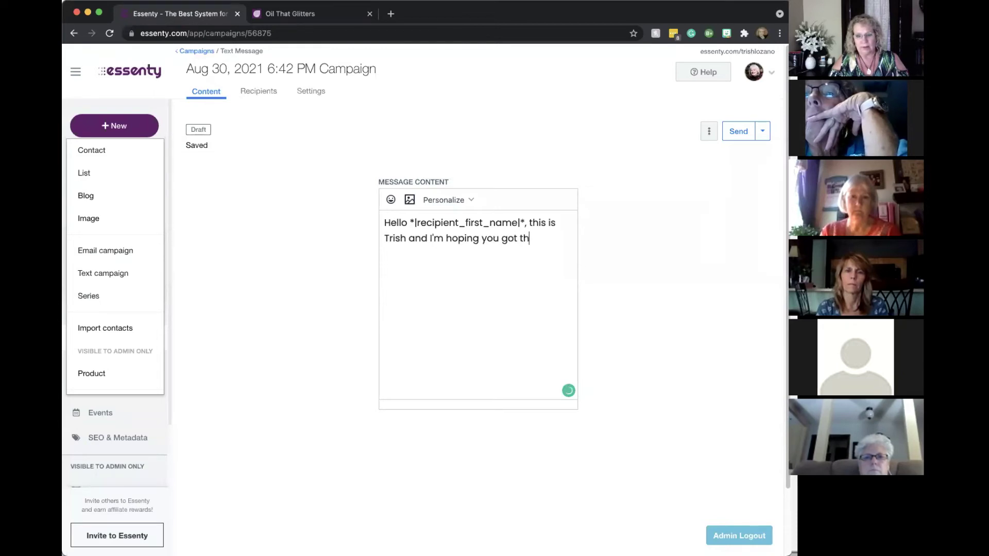
pyautogui.write('e ema')
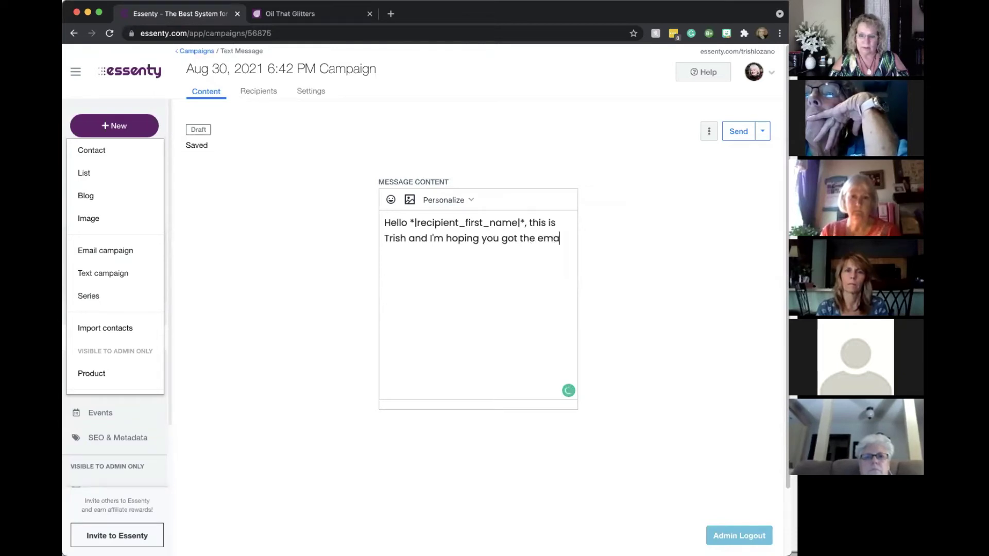
pyautogui.write('il vesio')
pyautogui.press('BackSpace')
pyautogui.press('BackSpace')
pyautogui.write('r')
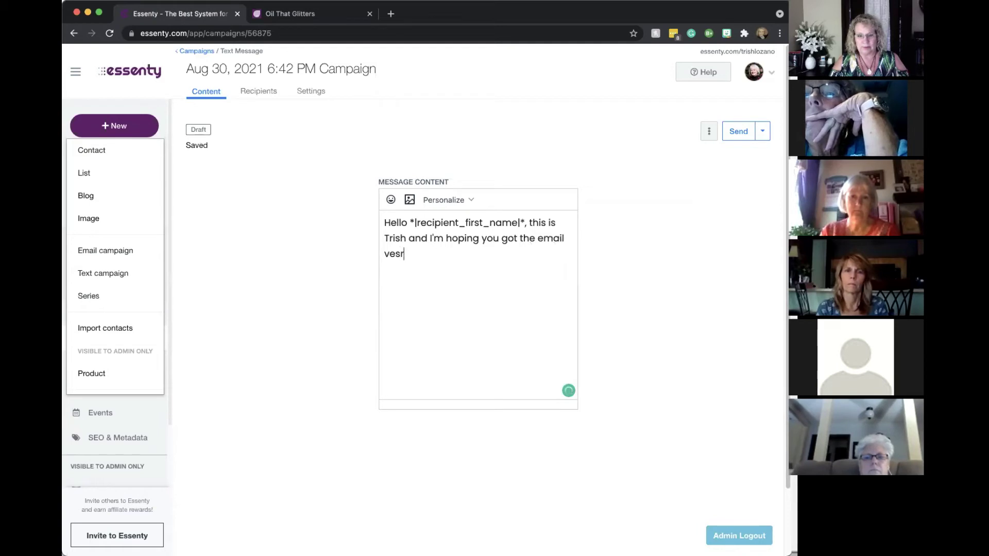
pyautogui.write('sion')
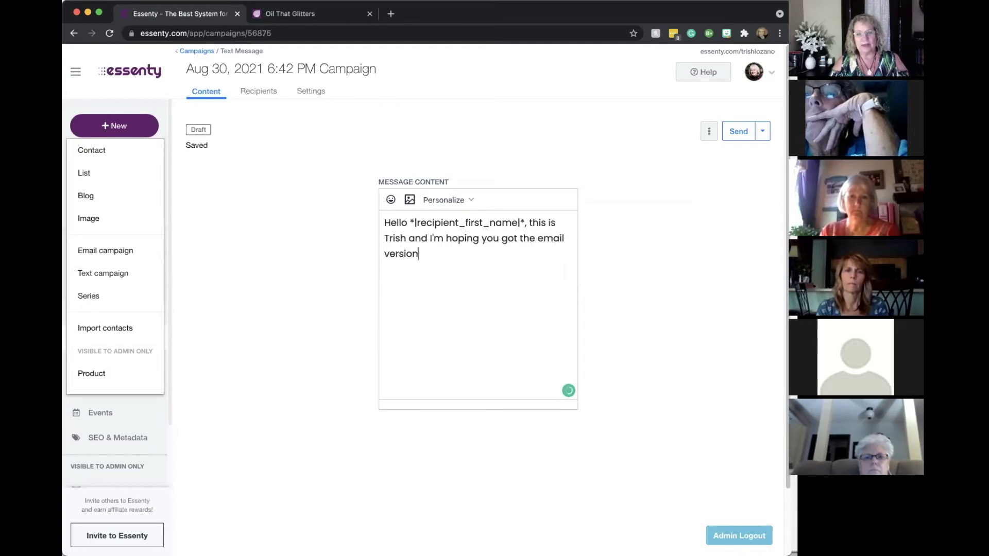
pyautogui.write(' of my new')
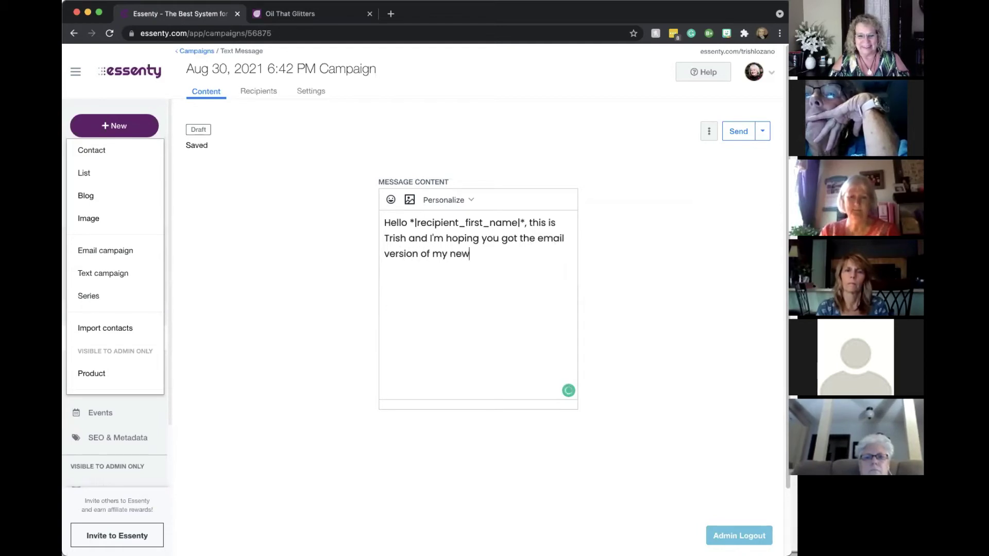
pyautogui.write('sletter')
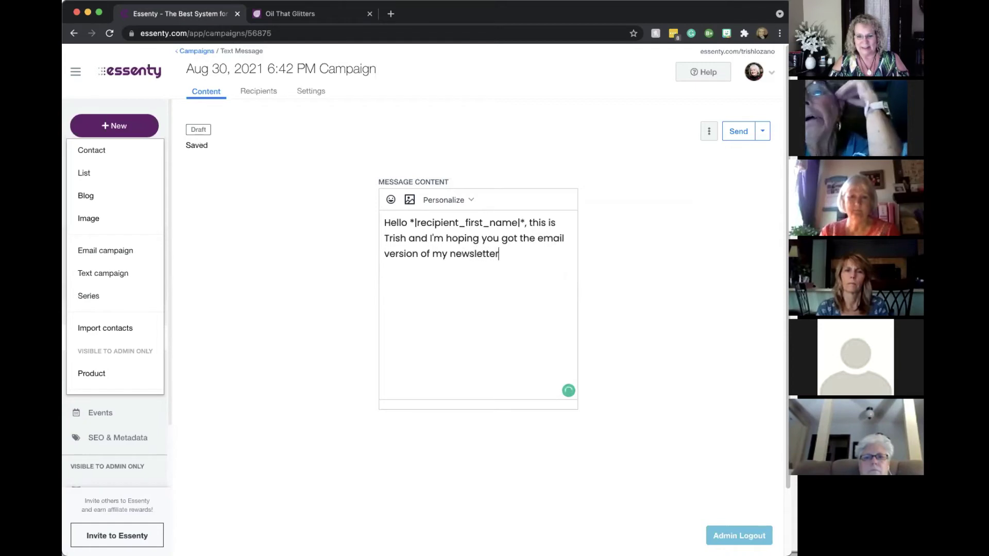
pyautogui.write(' but in')
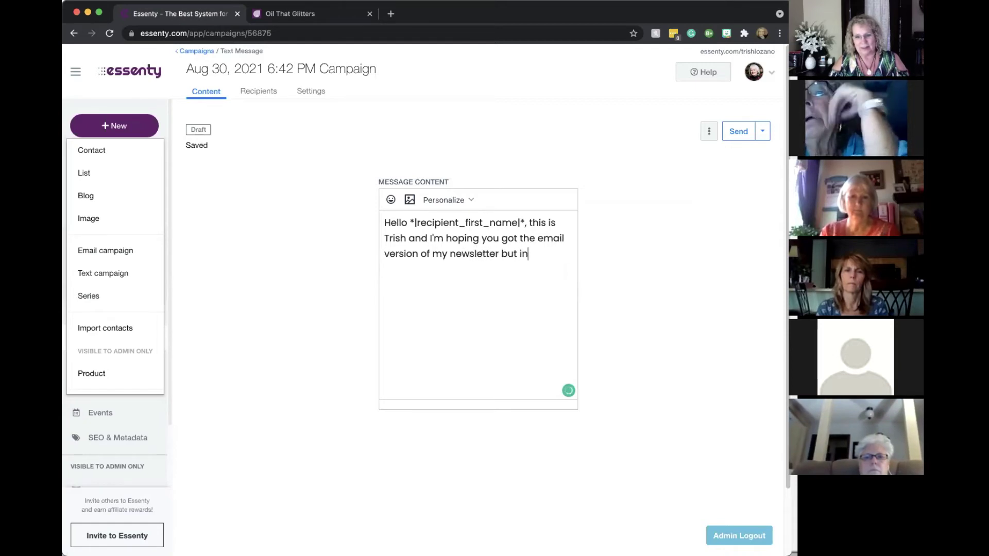
pyautogui.press('BackSpace')
pyautogui.press('BackSpace')
pyautogui.write('just in cas')
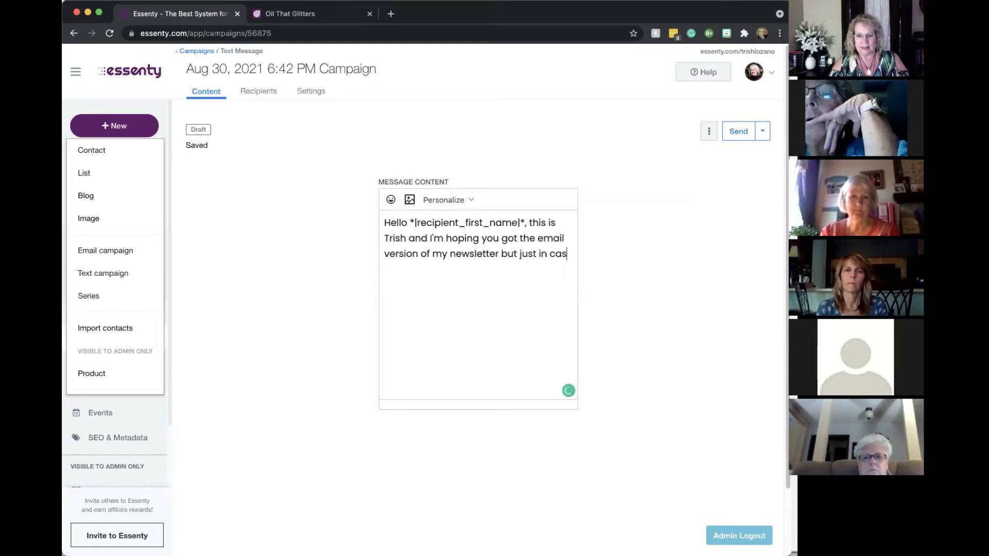
pyautogui.write('e, here is a lin')
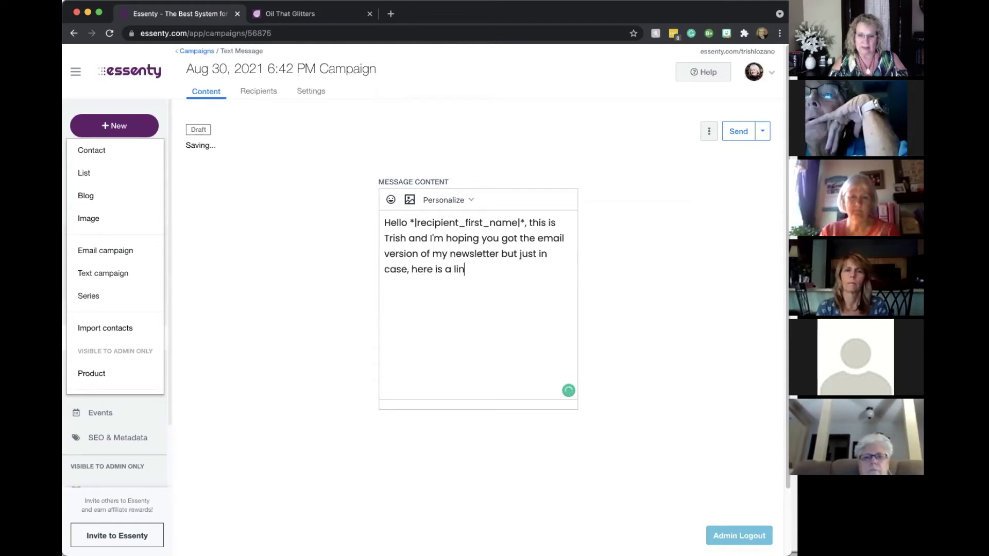
pyautogui.write('k so you c')
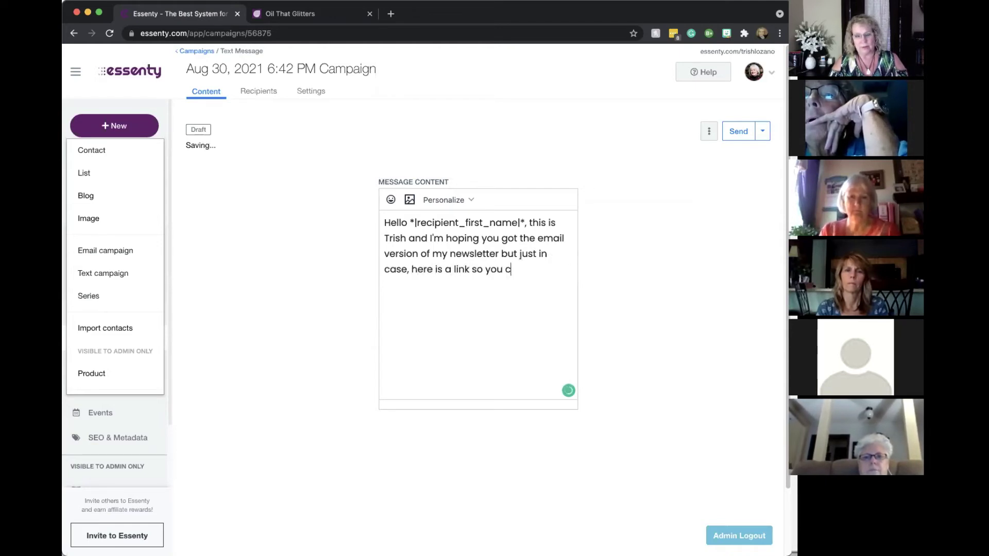
pyautogui.write('an view i')
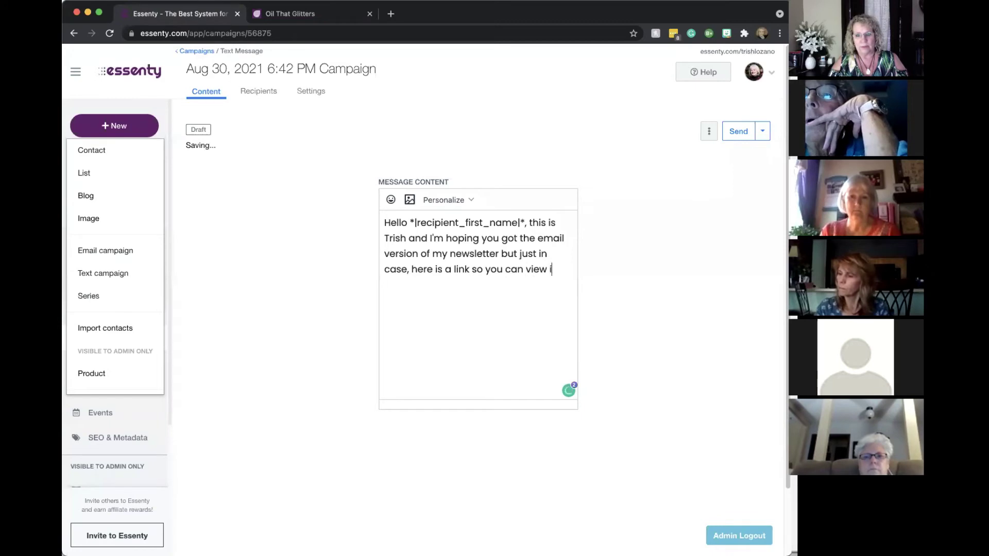
pyautogui.write('t online. ')
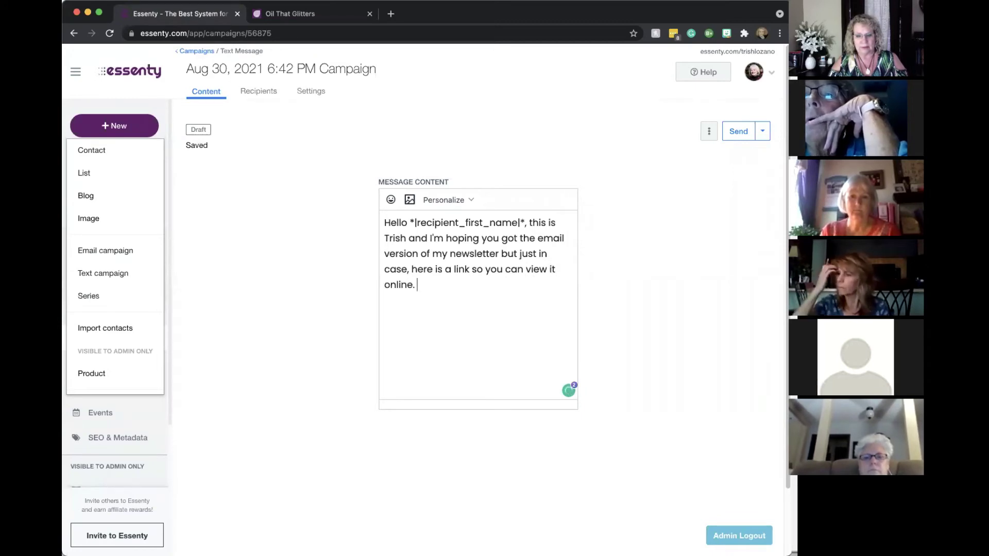
pyautogui.write('I think y')
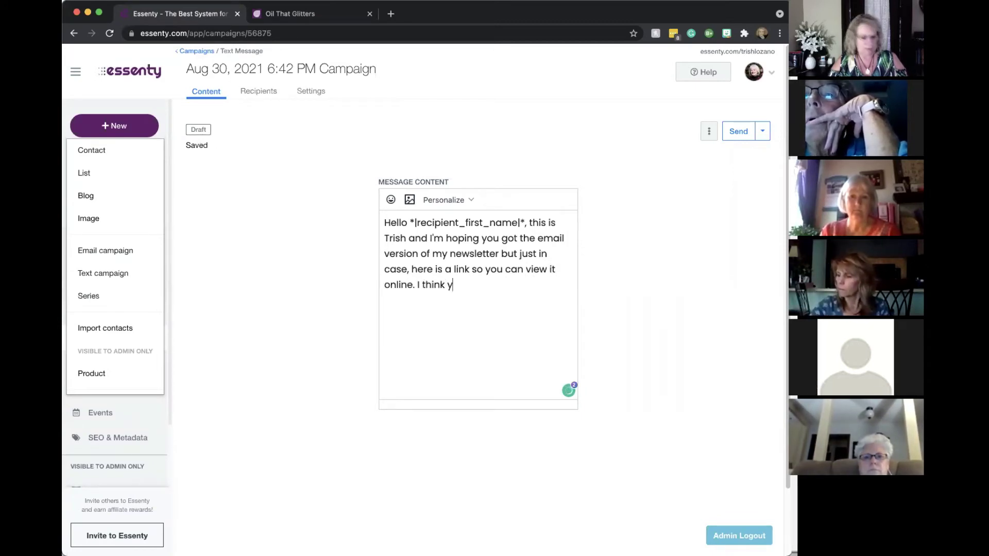
pyautogui.write("ou'll find")
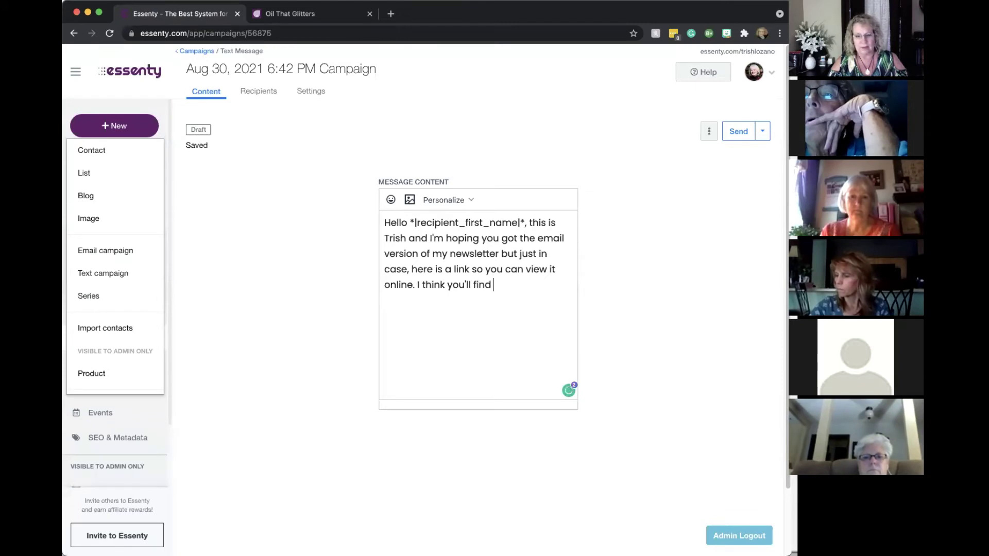
pyautogui.write(' it')
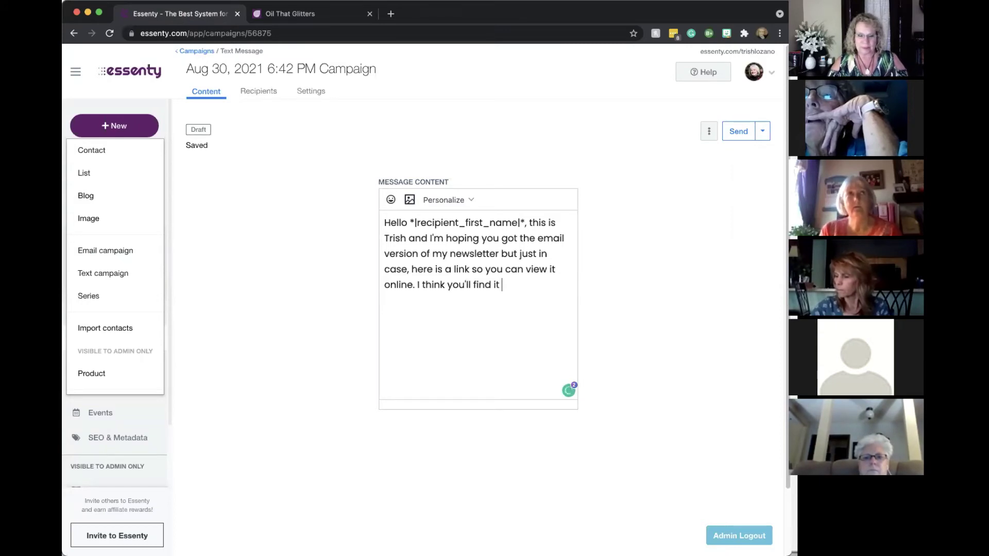
pyautogui.write('infor')
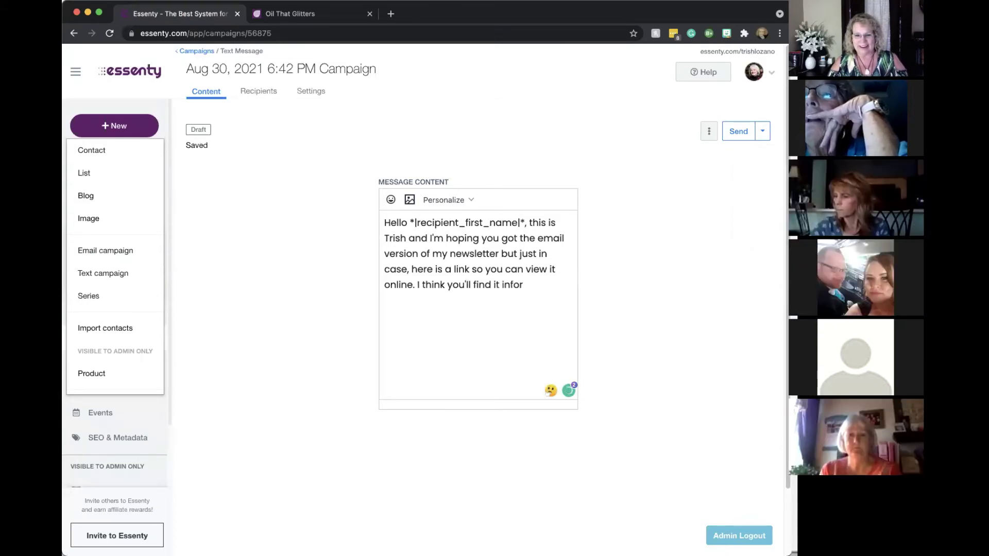
pyautogui.press('BackSpace')
pyautogui.press('BackSpace')
pyautogui.press('BackSpace')
pyautogui.write('spi')
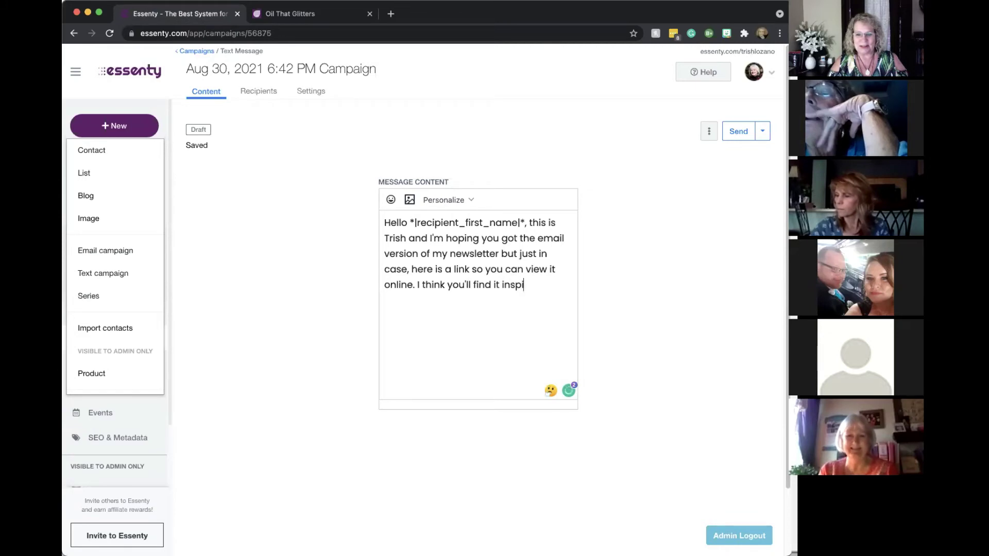
pyautogui.write('ring!')
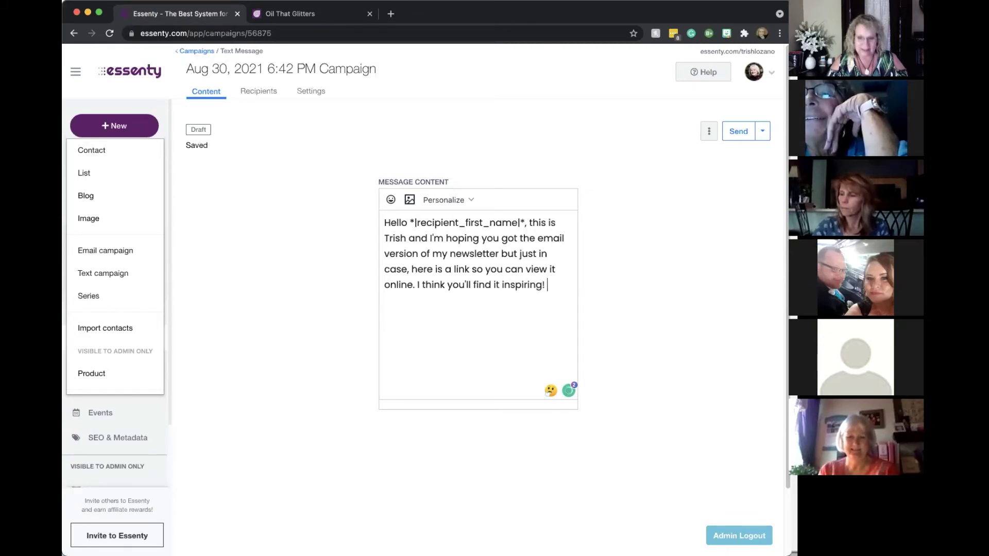
pyautogui.write('https://essenty.com/trishlozano/message?cmid=56149')
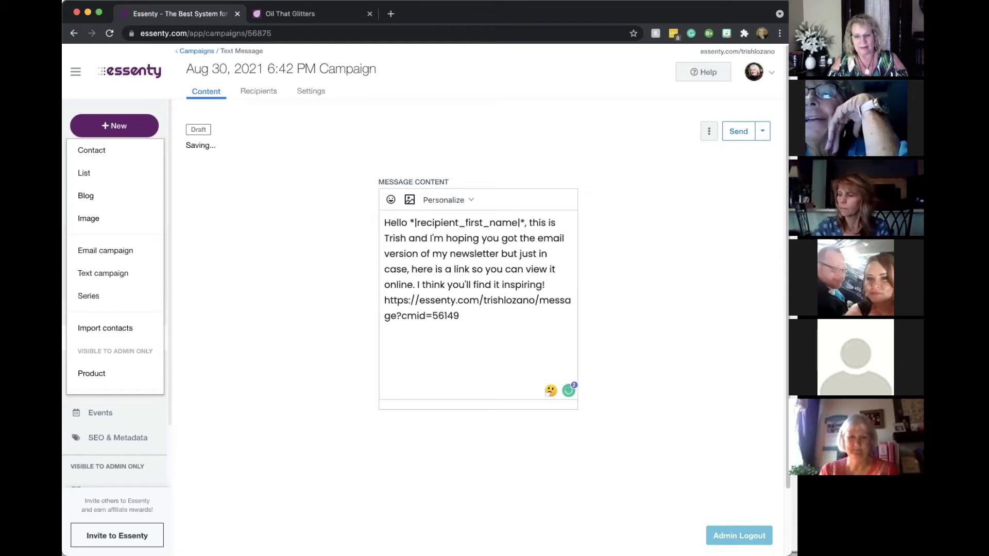
# Step: End with 'I'd love to hear what you think.' and dismiss the + New menu
pyautogui.write("I'd ")
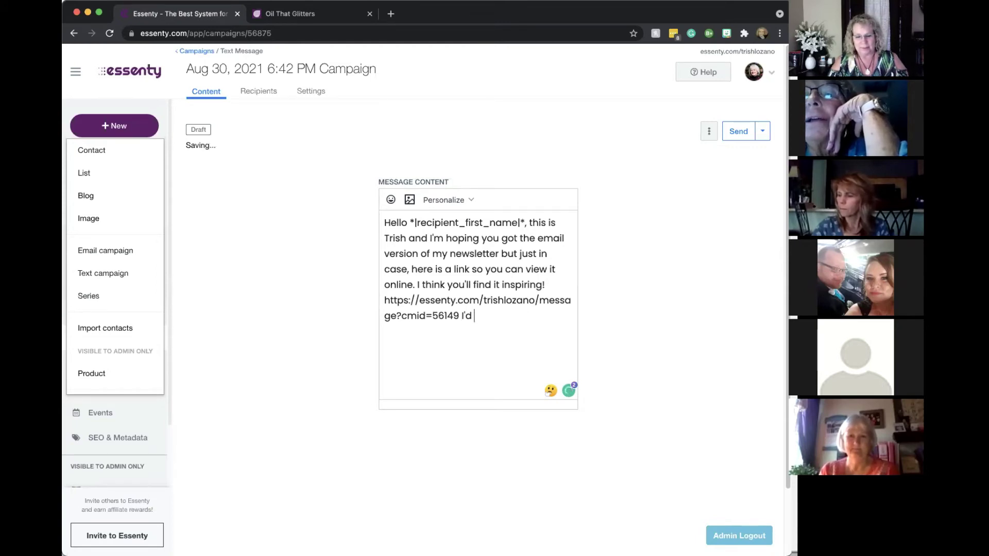
pyautogui.write('love to hear ')
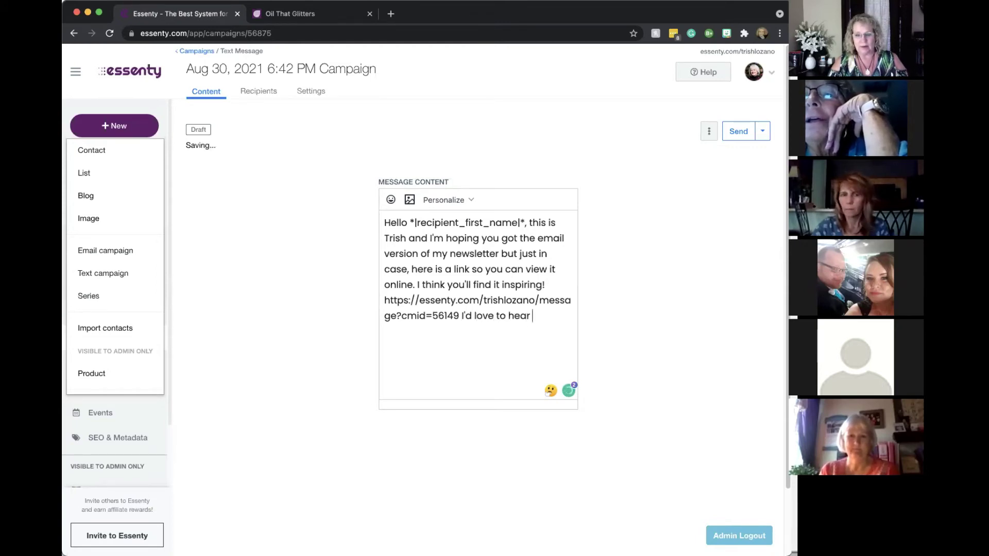
pyautogui.write('what you tho')
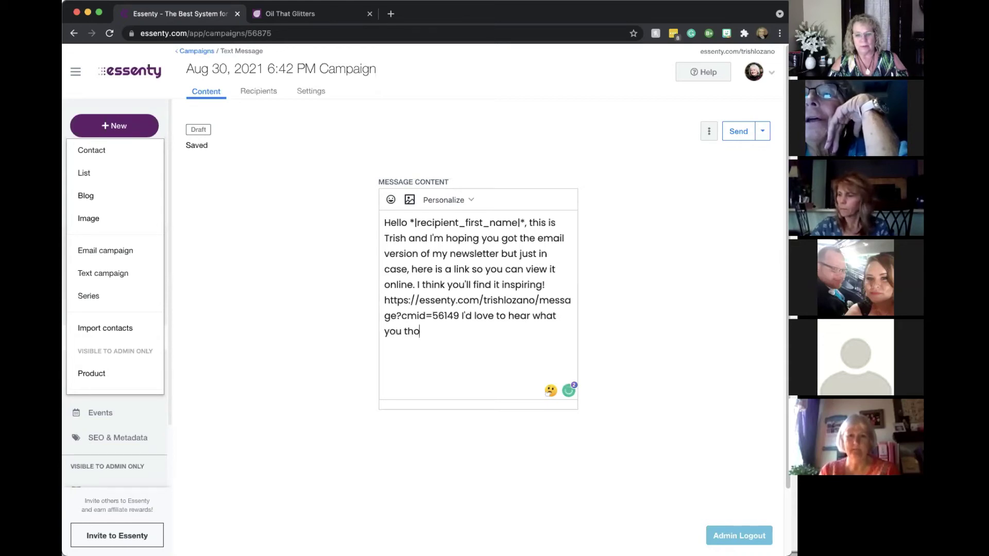
pyautogui.write('ink')
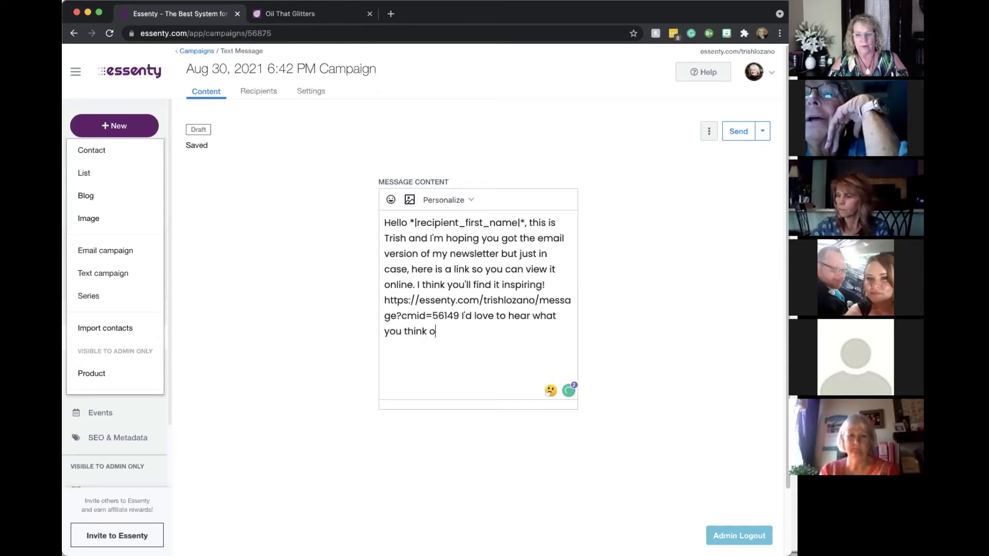
pyautogui.write(' o')
pyautogui.press('BackSpace')
pyautogui.press('BackSpace')
pyautogui.write('.')
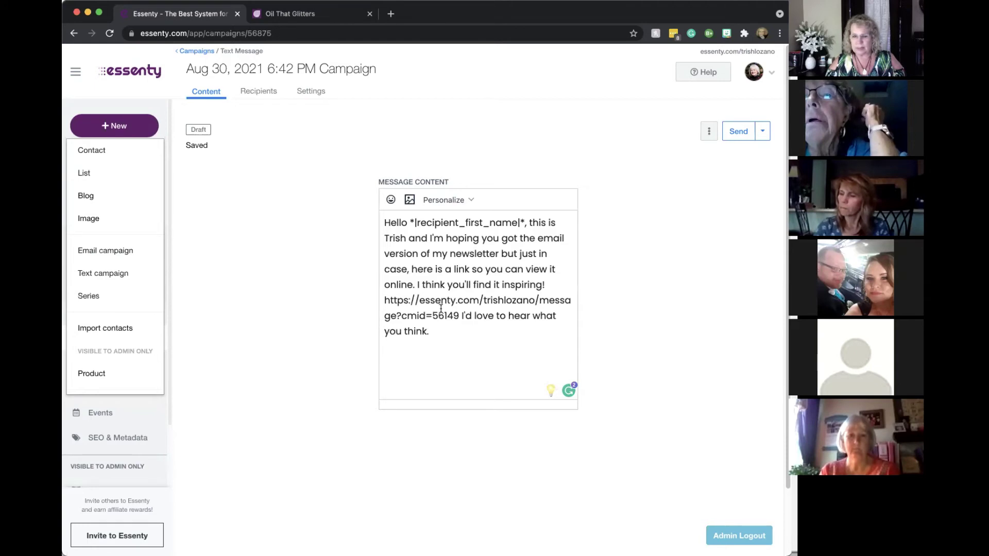
pyautogui.click(231, 281)
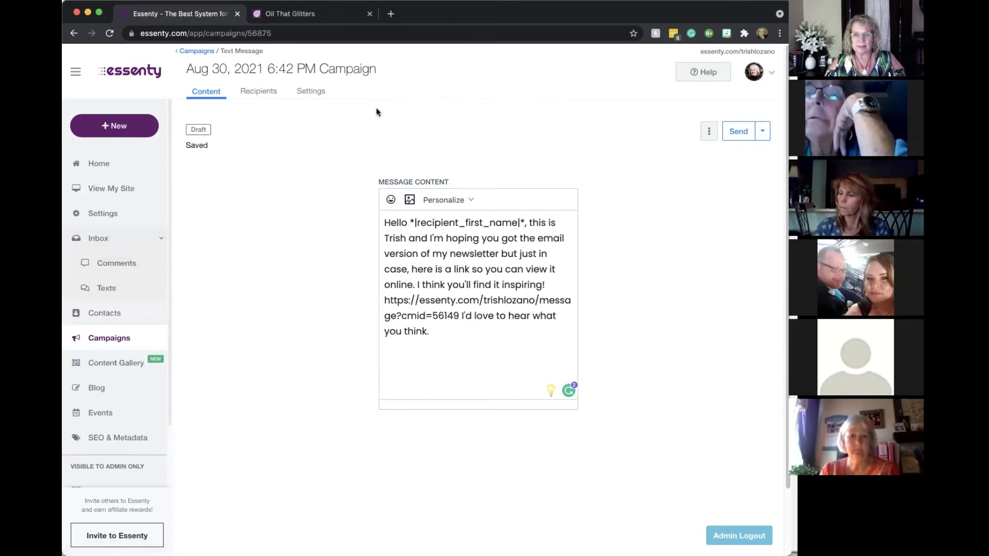
# Step: Check the Recipients tab's list dropdown without choosing a list, then return to Campaigns
pyautogui.click(268, 94)
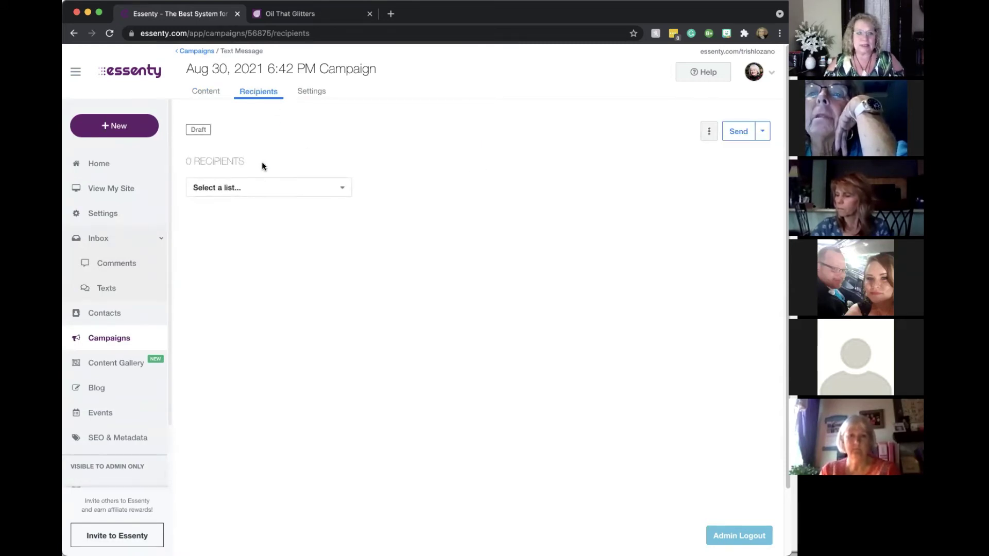
pyautogui.click(268, 187)
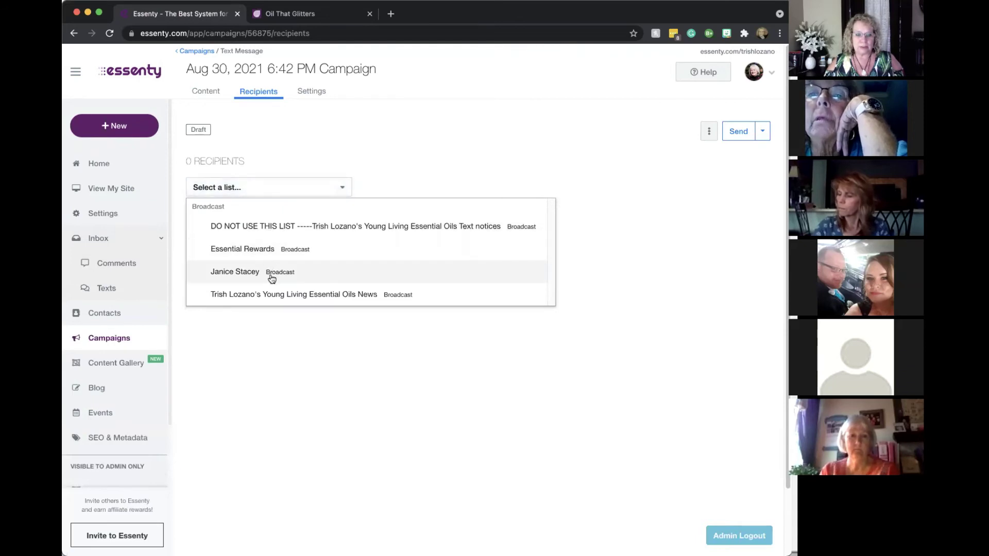
pyautogui.click(354, 125)
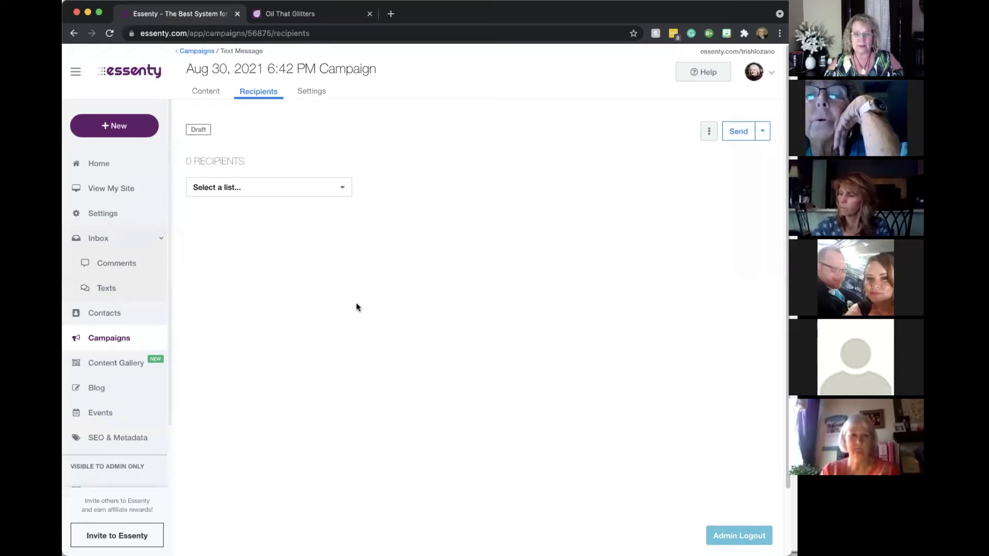
pyautogui.click(133, 338)
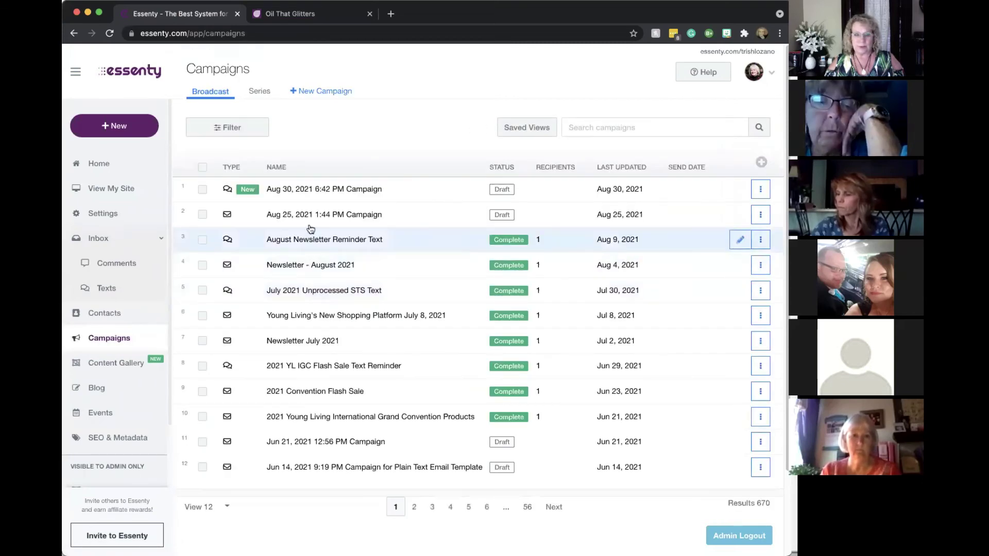
# Step: Cancel deleting the Aug 30, 2021 6:42 PM Campaign and reopen it for editing
pyautogui.click(761, 189)
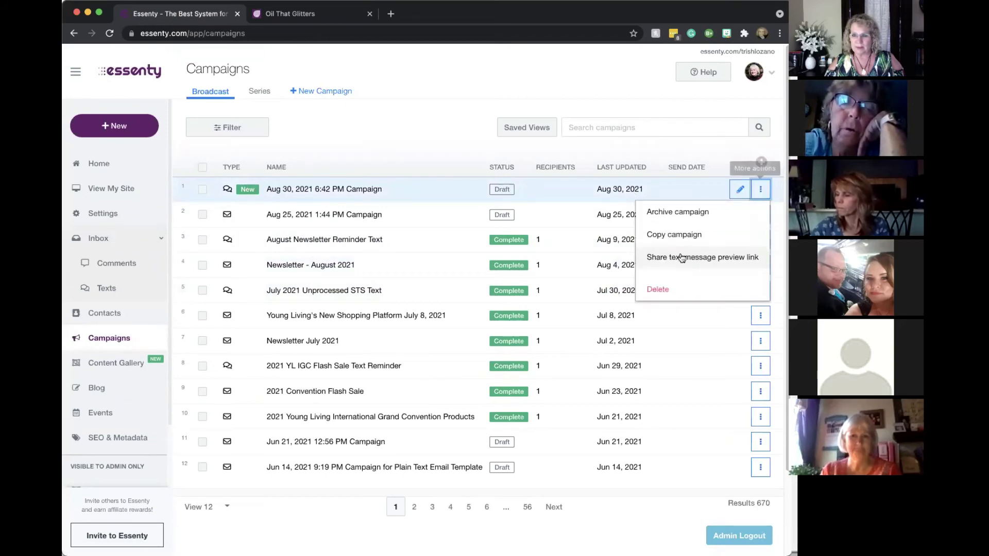
pyautogui.click(664, 290)
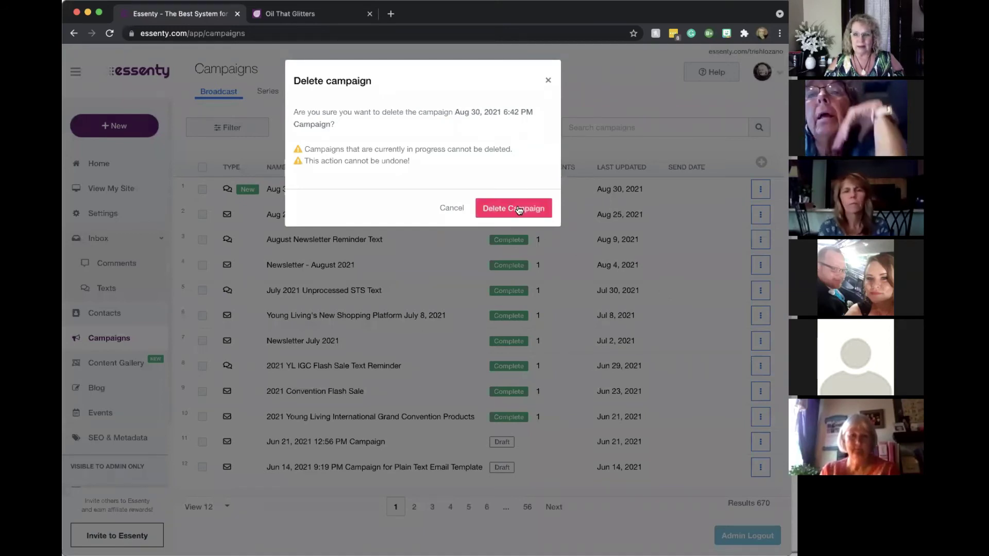
pyautogui.click(550, 80)
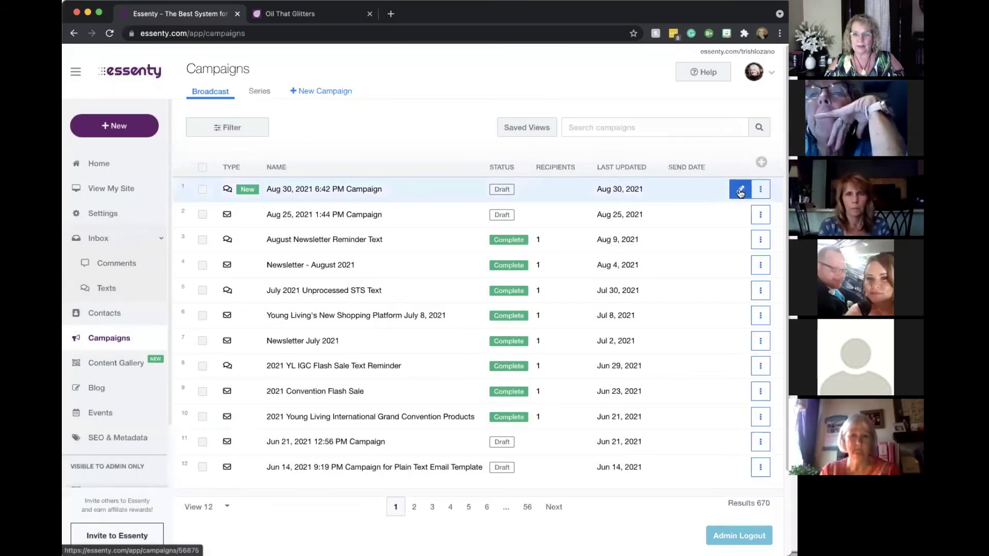
pyautogui.click(739, 190)
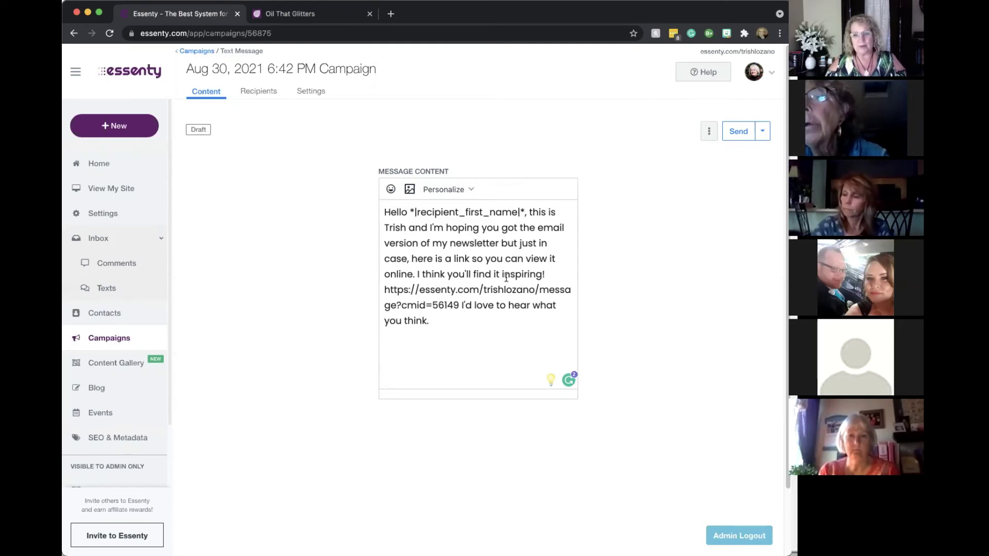
# Step: Highlight 'inspiring!' and the feedback sentence, deselect, then go back to Campaigns
pyautogui.moveTo(500, 275); pyautogui.dragTo(555, 272)
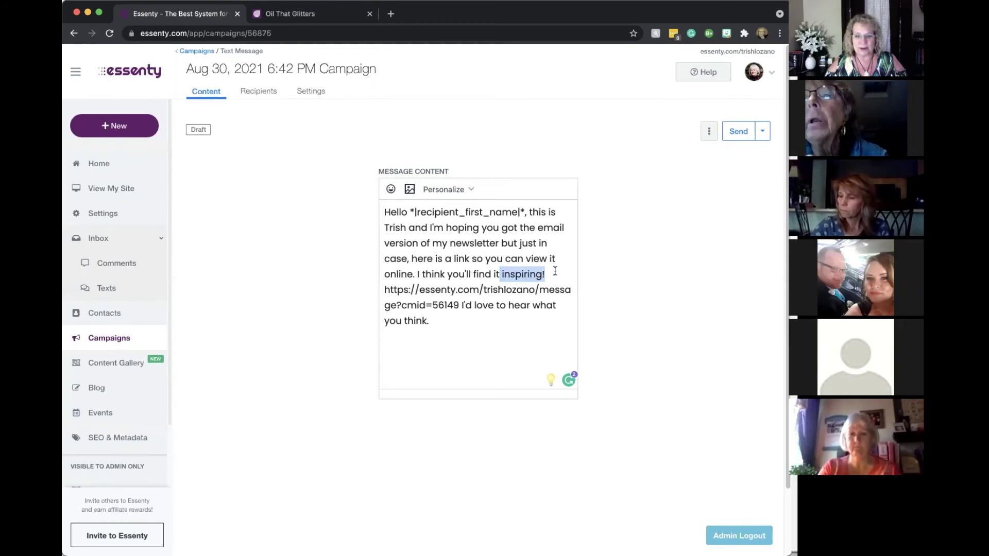
pyautogui.moveTo(461, 303); pyautogui.dragTo(466, 322)
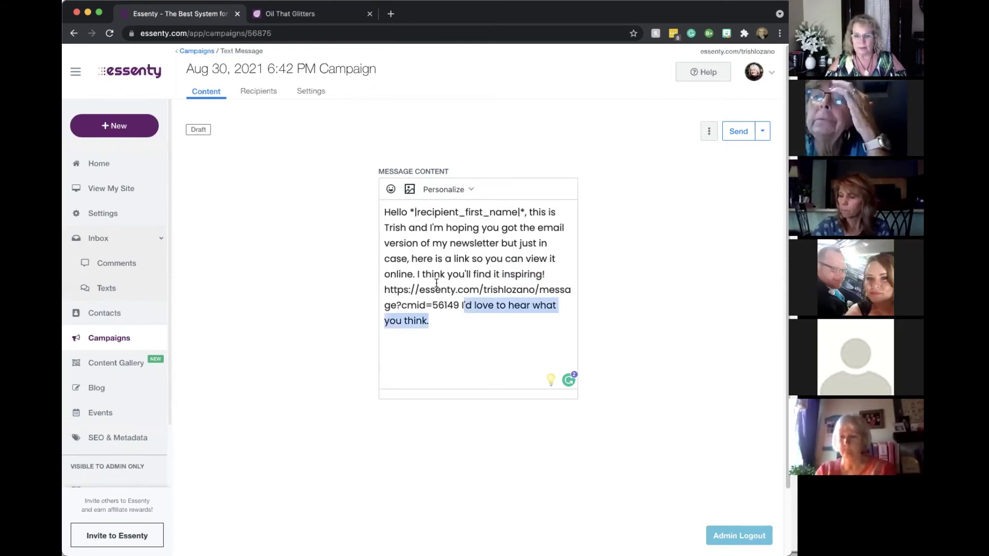
pyautogui.click(477, 334)
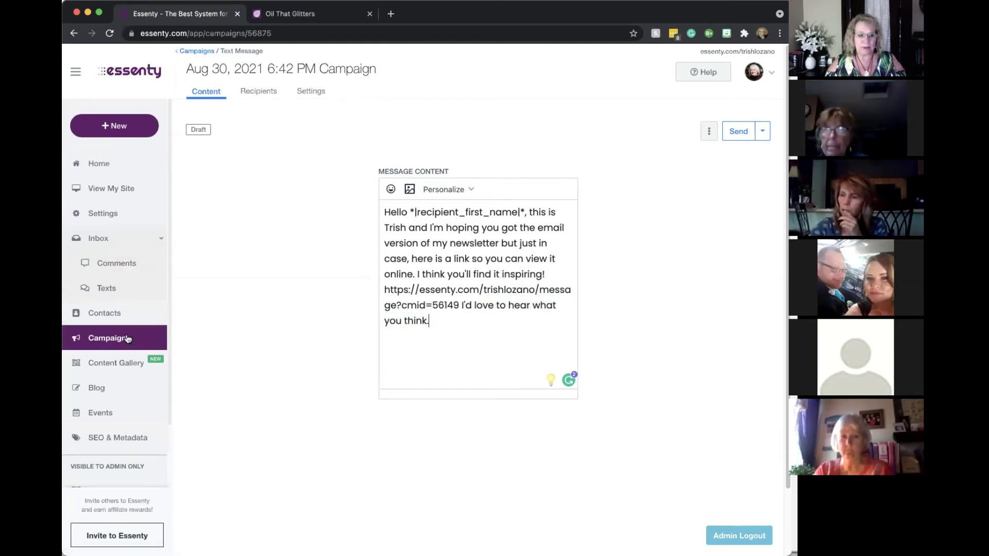
pyautogui.click(142, 339)
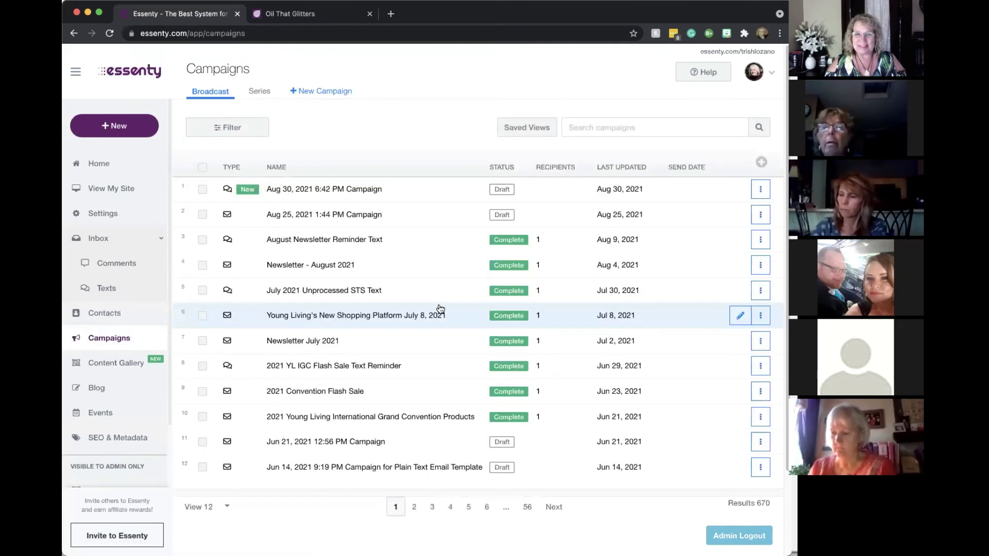
# Step: Delete the first-row Aug 30, 2021 6:42 PM Campaign and confirm with Delete Campaign
pyautogui.click(760, 189)
pyautogui.click(659, 289)
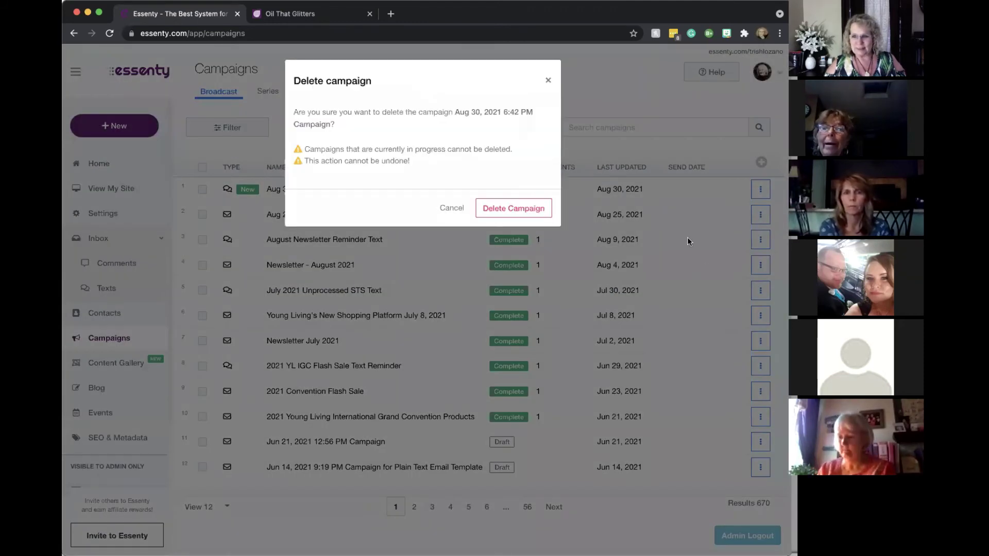
pyautogui.click(510, 209)
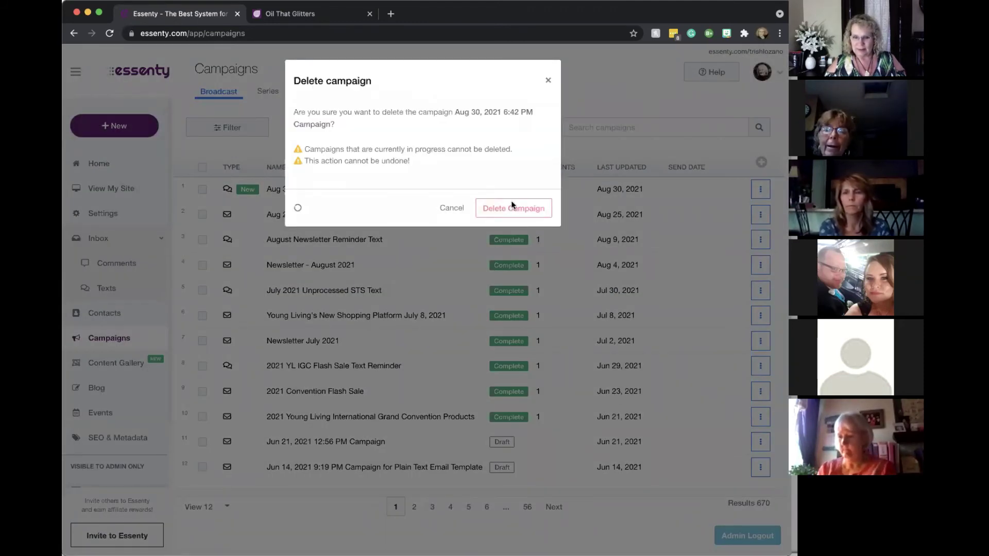